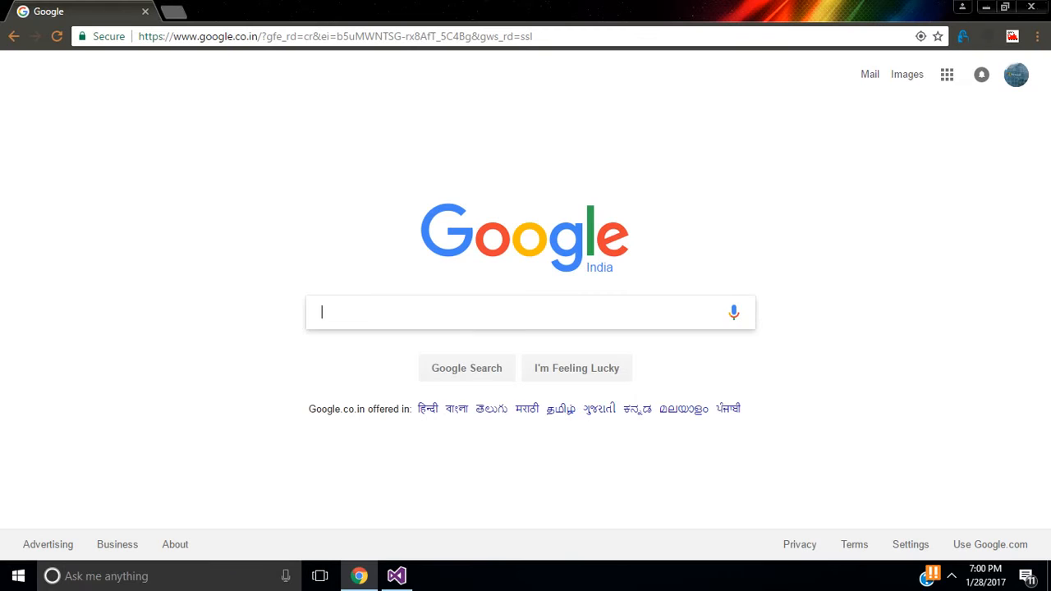
Step: Search Google for azure.com and follow the Microsoft Azure result
text(azure.com)
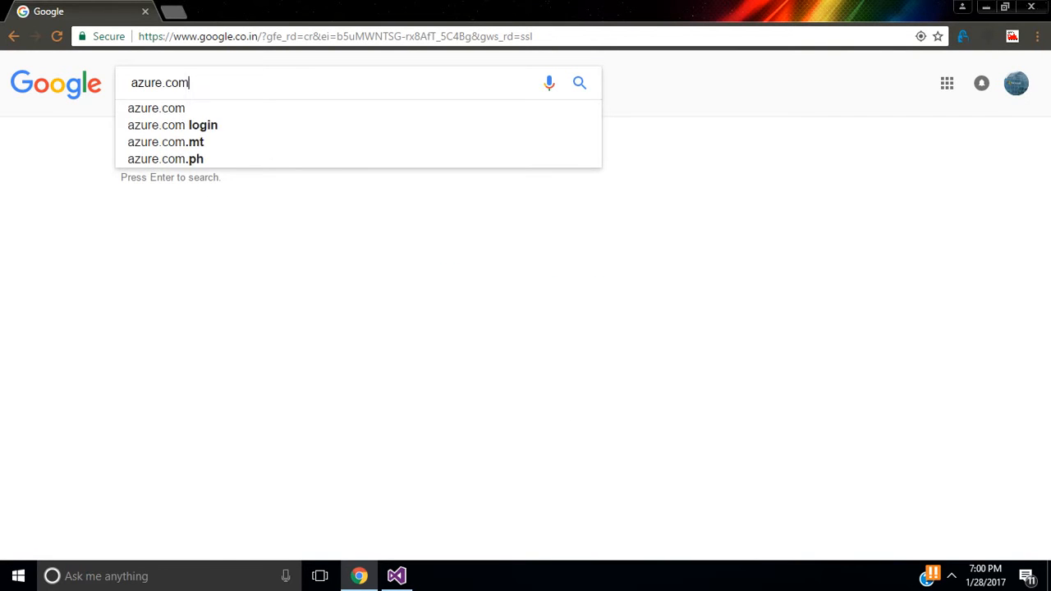
key(Return)
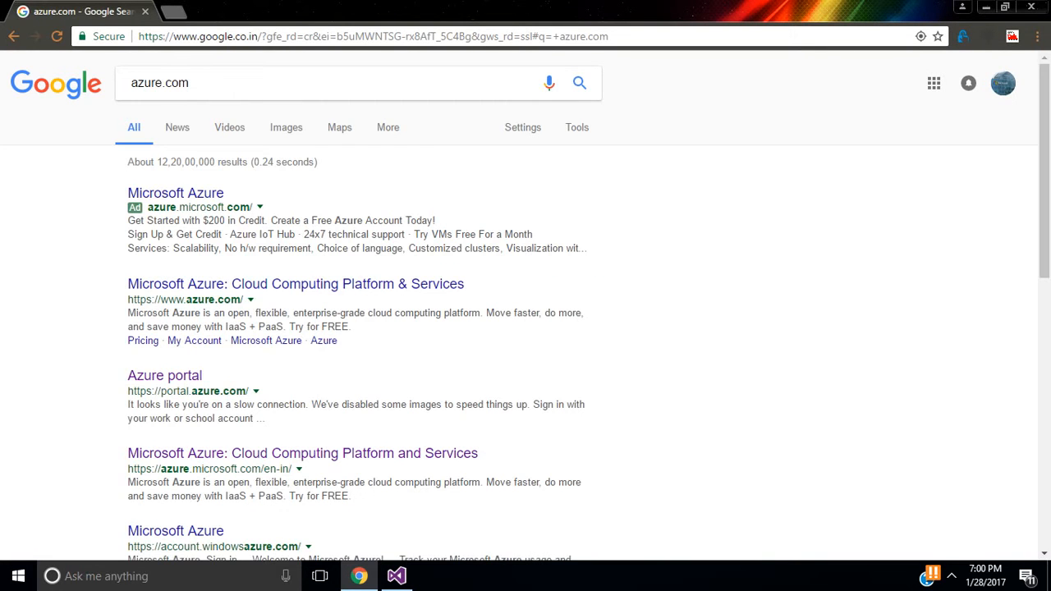
click(175, 192)
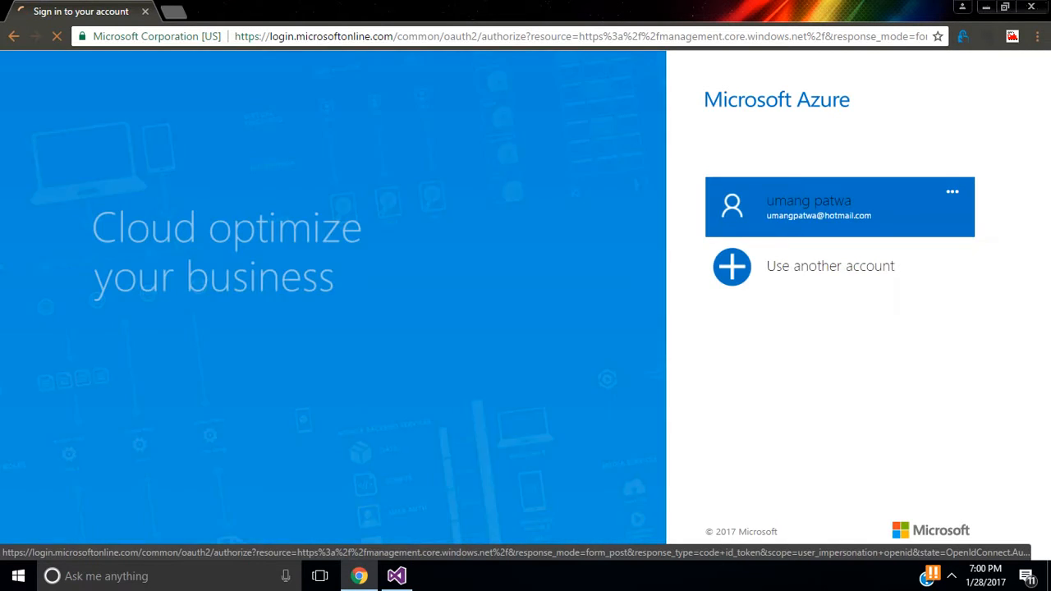
Step: Sign in to Azure with the listed account and its password to reach the portal dashboard
key(Return)
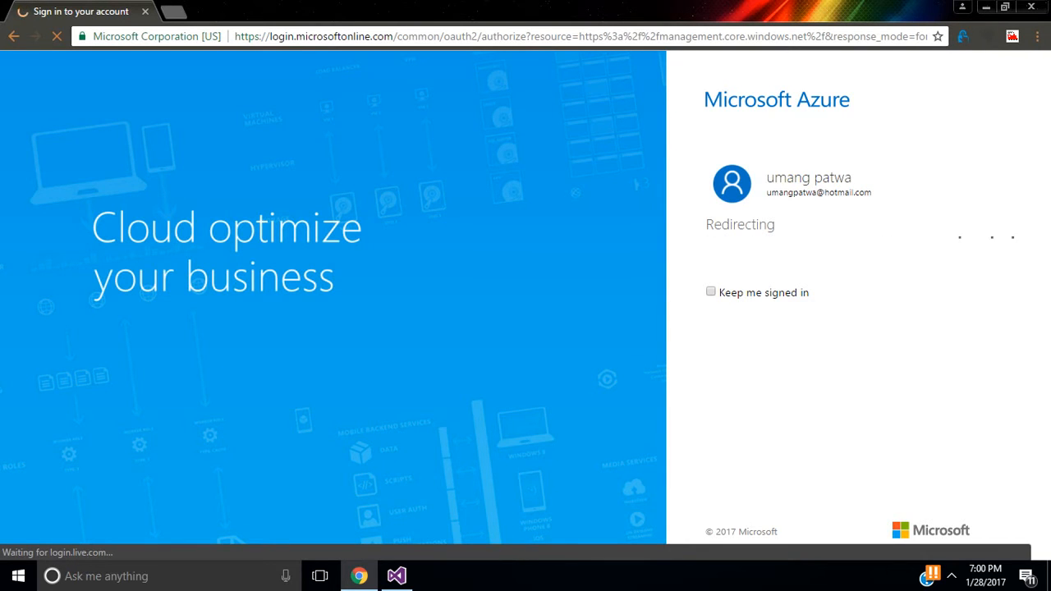
click(397, 575)
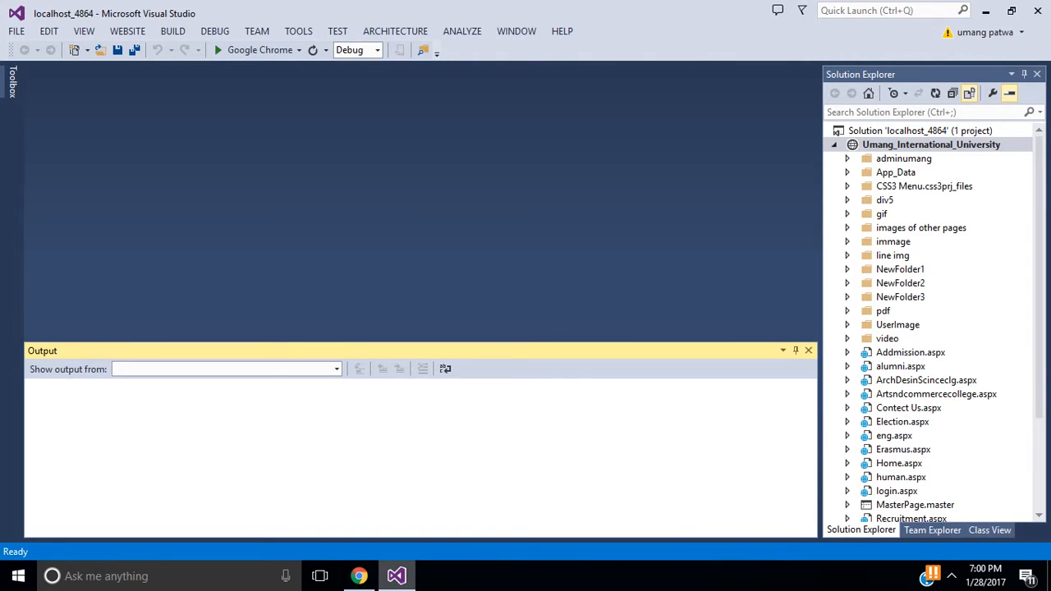
click(396, 575)
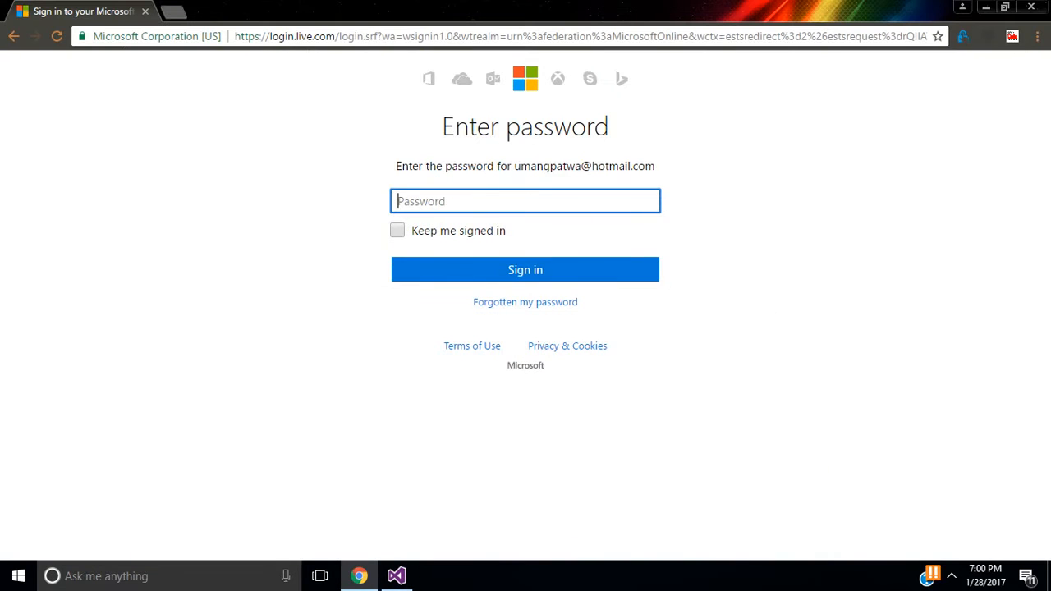
text(•••••••••••••••••••••••)
key(Return)
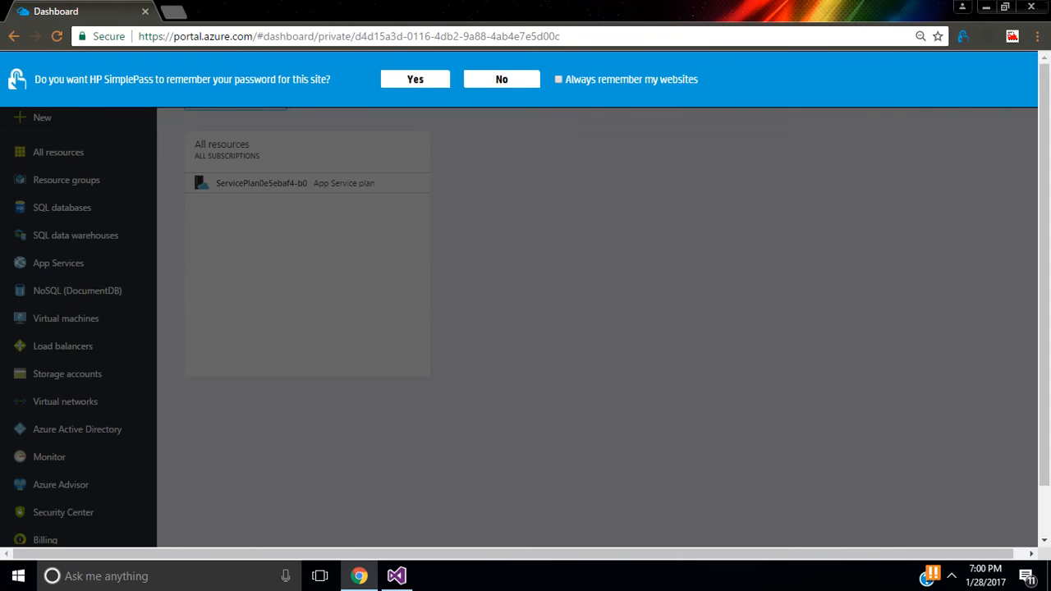
Step: Decline HP SimplePass's save-password offer and go to the empty App Services list
click(501, 80)
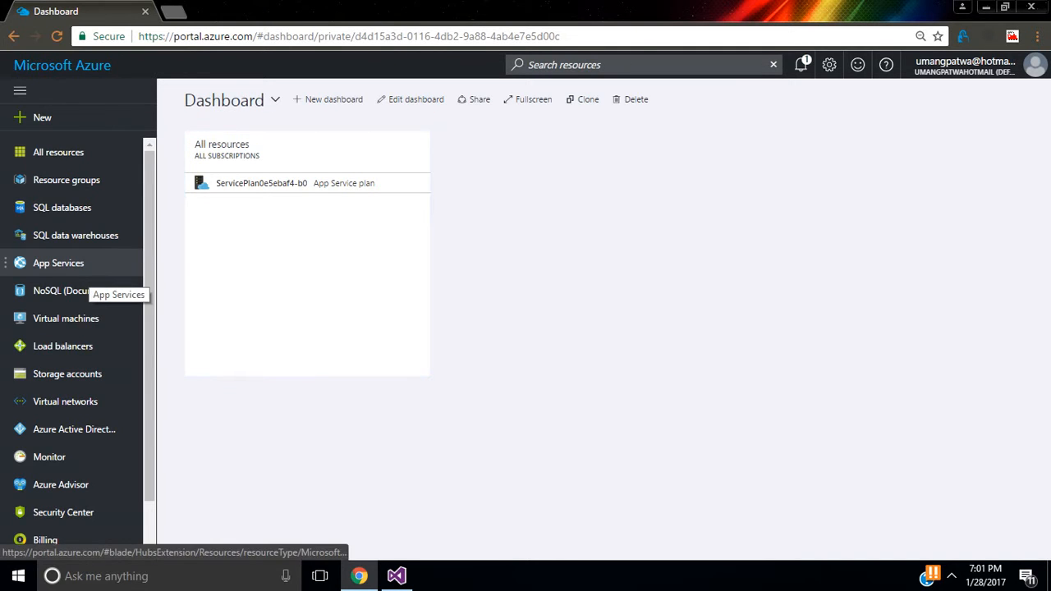
click(82, 267)
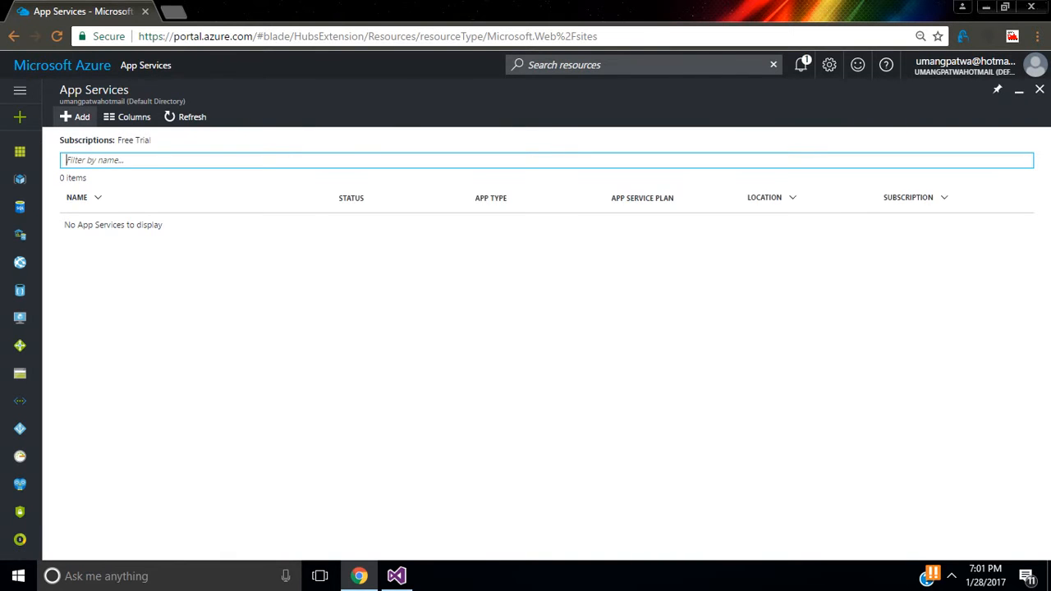
Step: Add a new App Service, pick the Web App offering from Web + Mobile, and start creating it
click(76, 116)
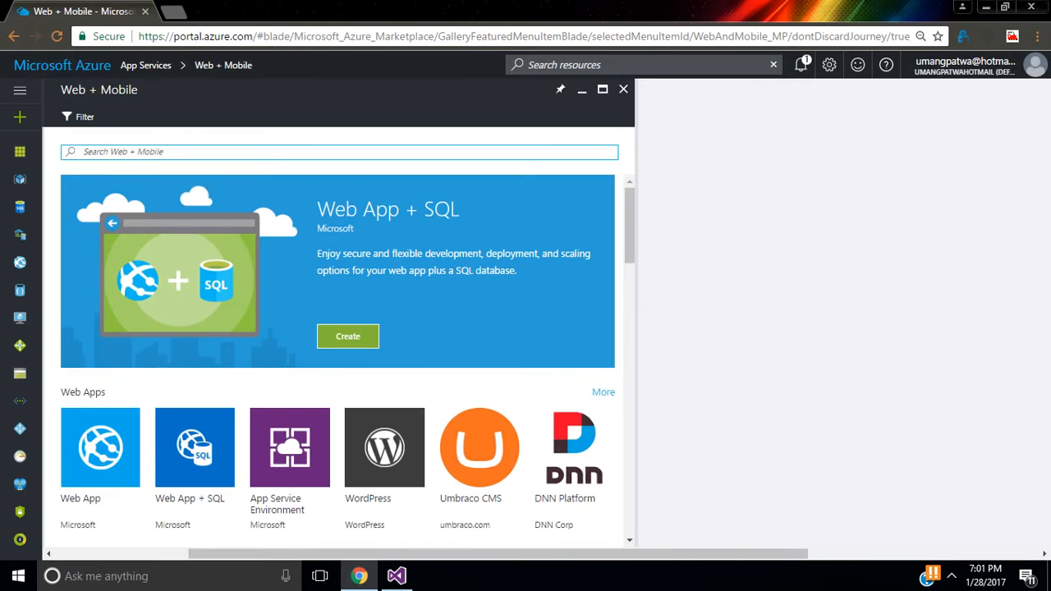
scroll(338, 361, down, 3)
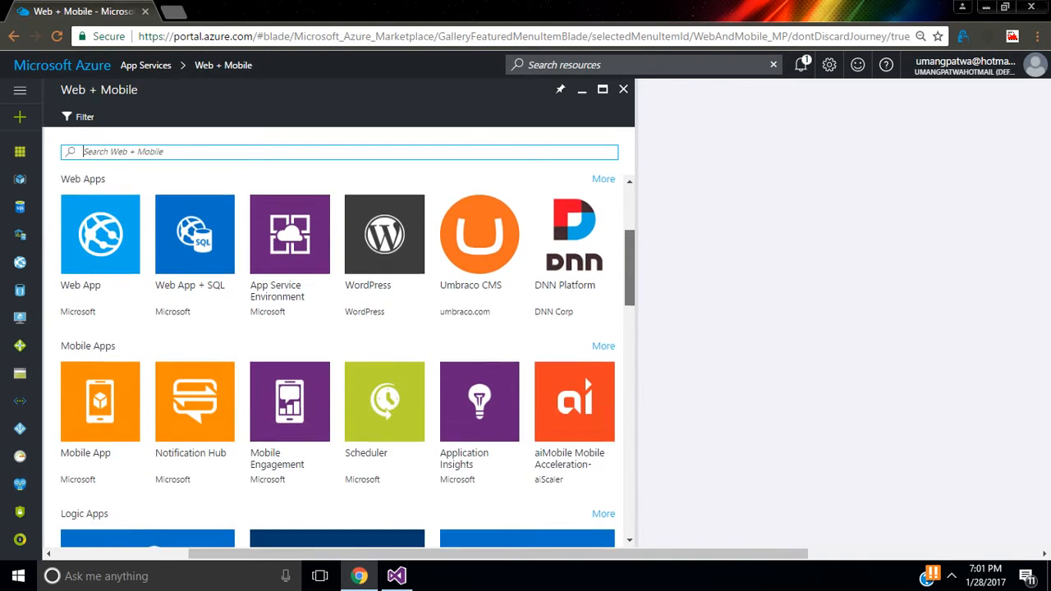
scroll(338, 361, up, 1)
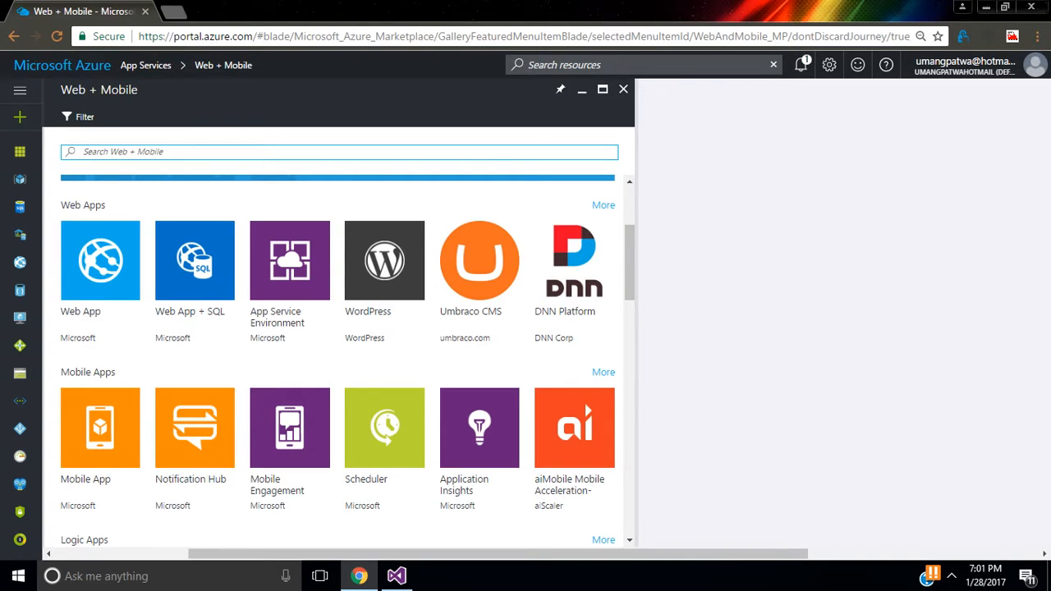
click(100, 281)
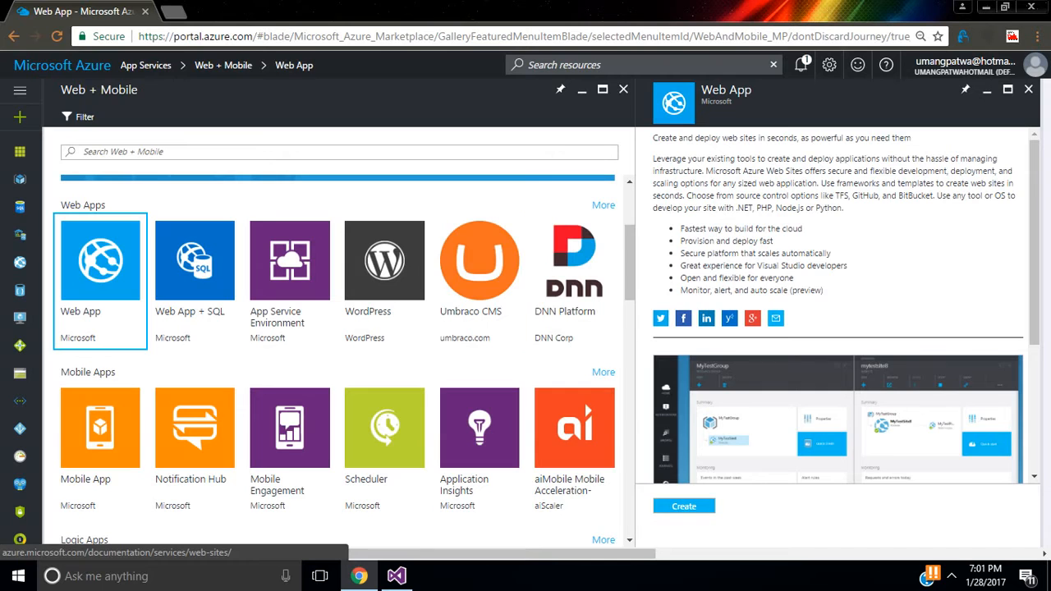
click(684, 505)
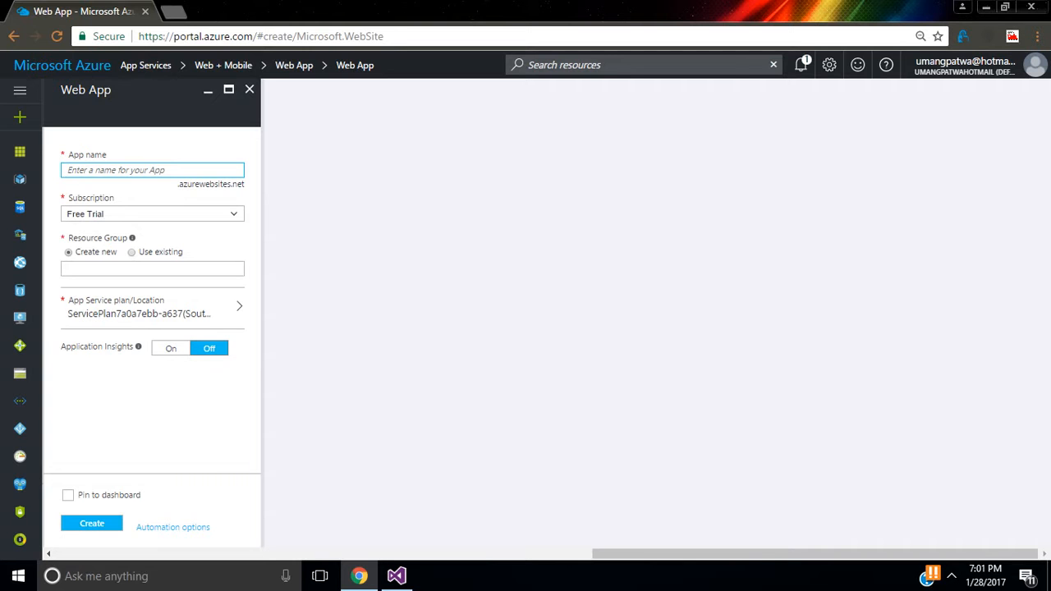
Step: Enter 'umanginternatinaluniversity' as the Web App name
click(396, 575)
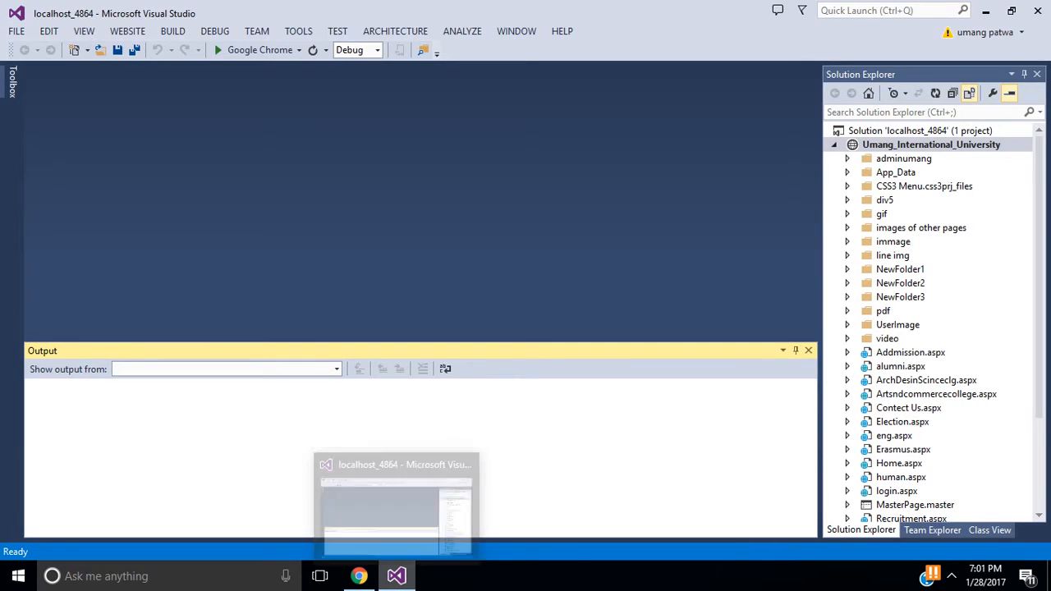
click(359, 575)
text(u)
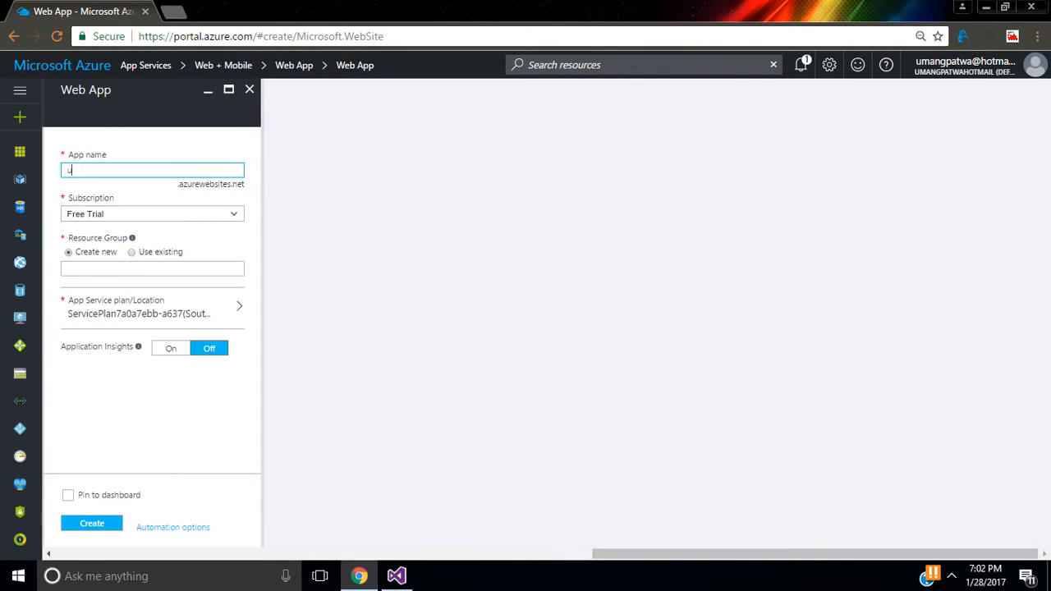
text(manginternatinaluniversity)
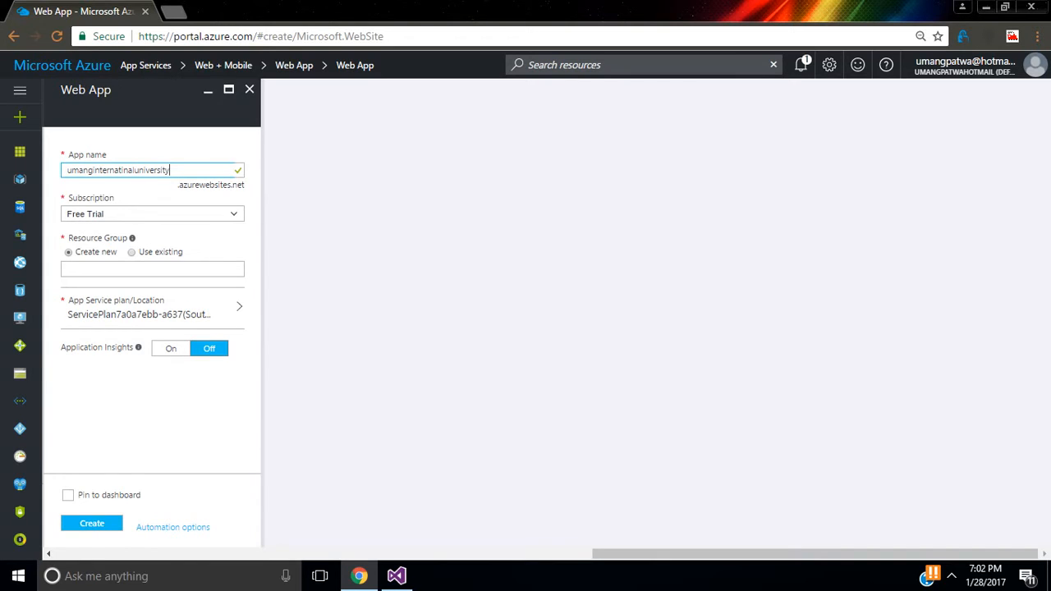
Step: Create a new resource group named 'umang1234' and submit the Web App creation
click(132, 252)
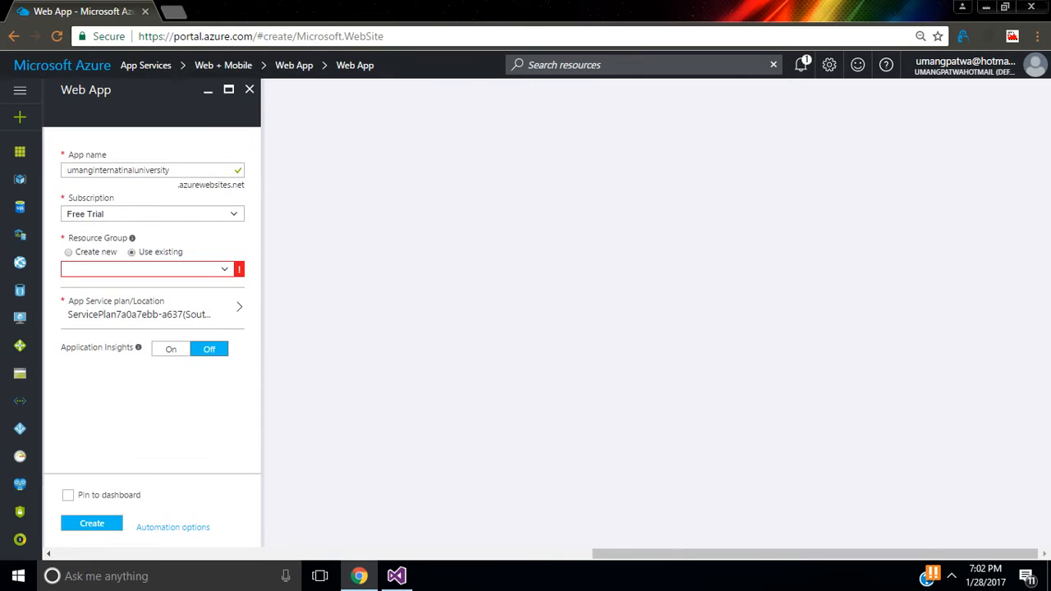
click(69, 252)
click(151, 269)
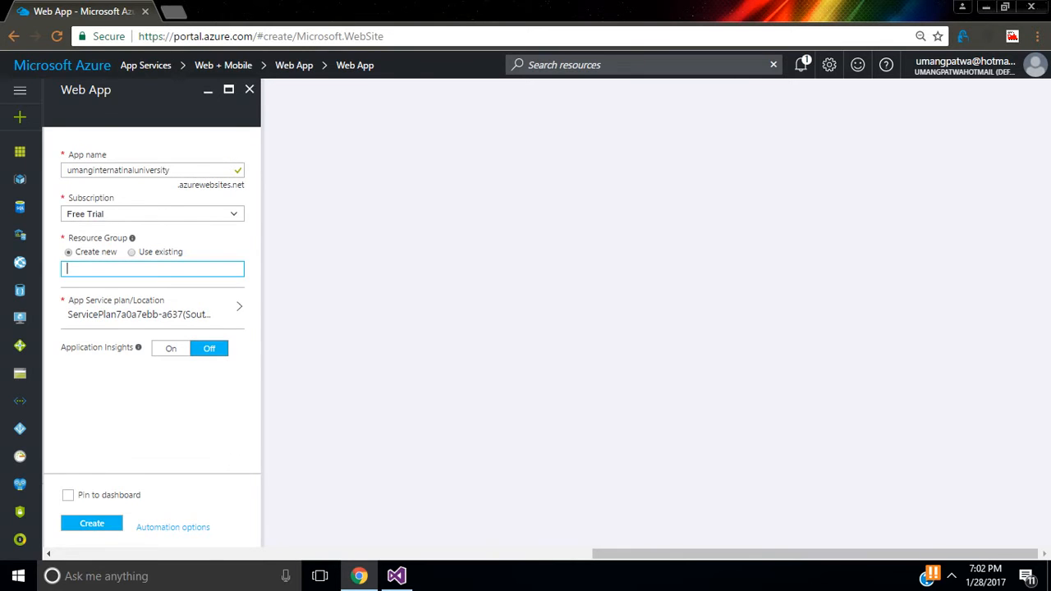
text(umang123)
click(91, 523)
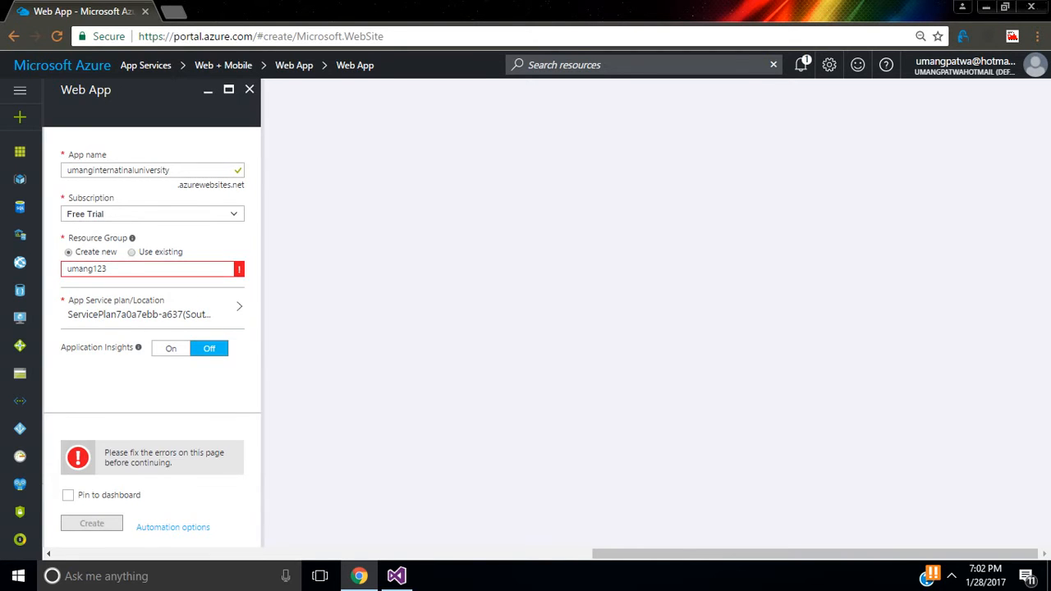
click(129, 270)
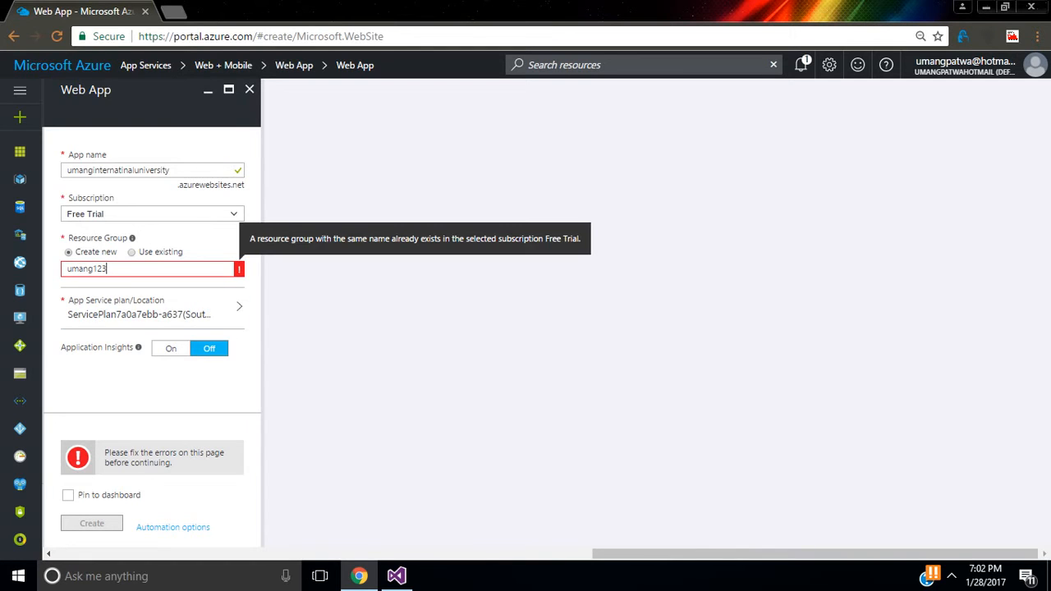
text(4)
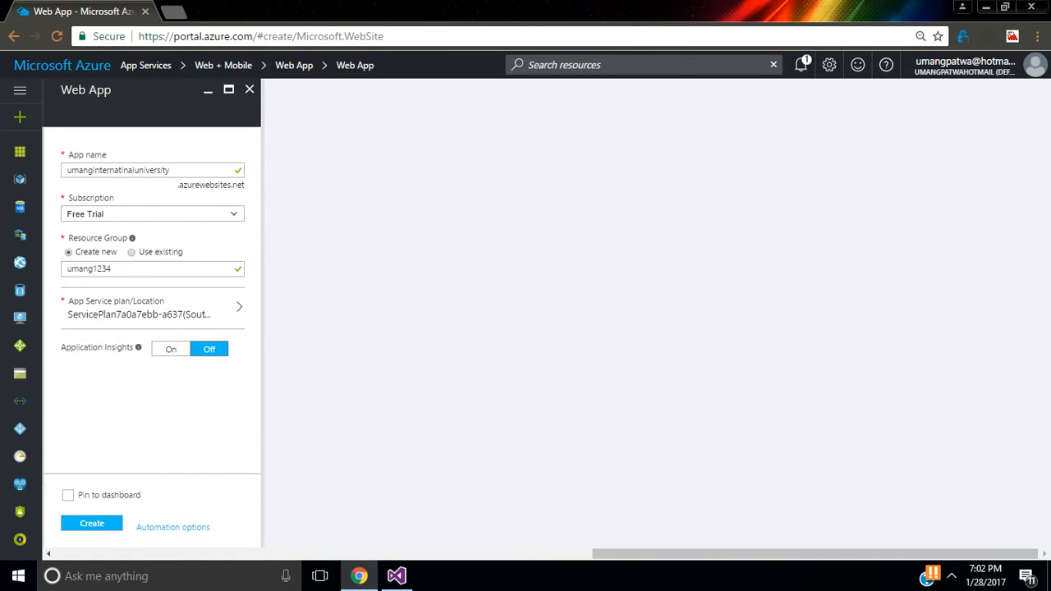
click(92, 523)
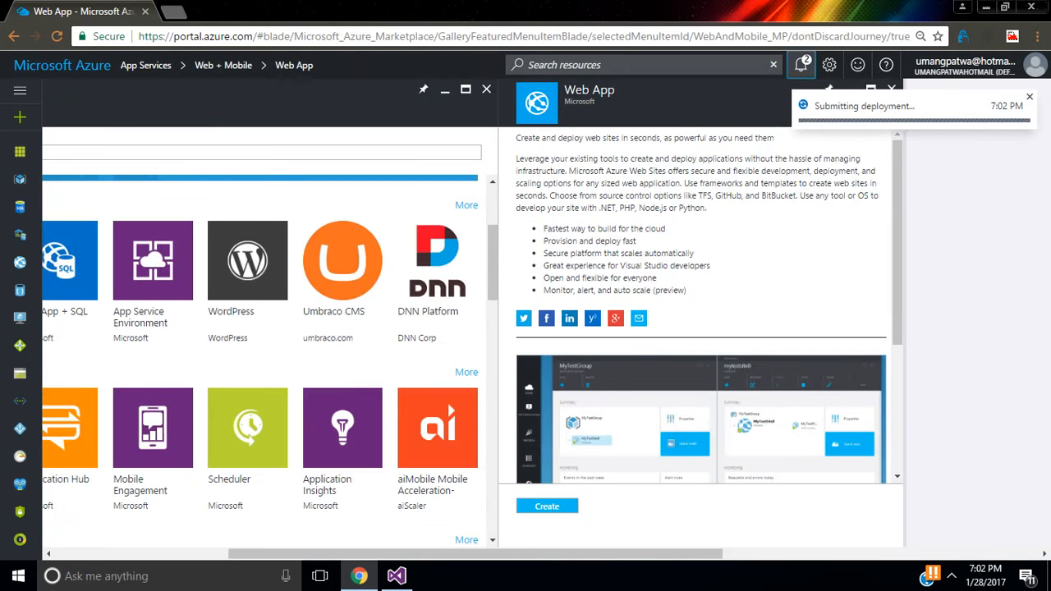
Step: Check the deployment notifications, then switch back to the university website in Visual Studio
click(800, 64)
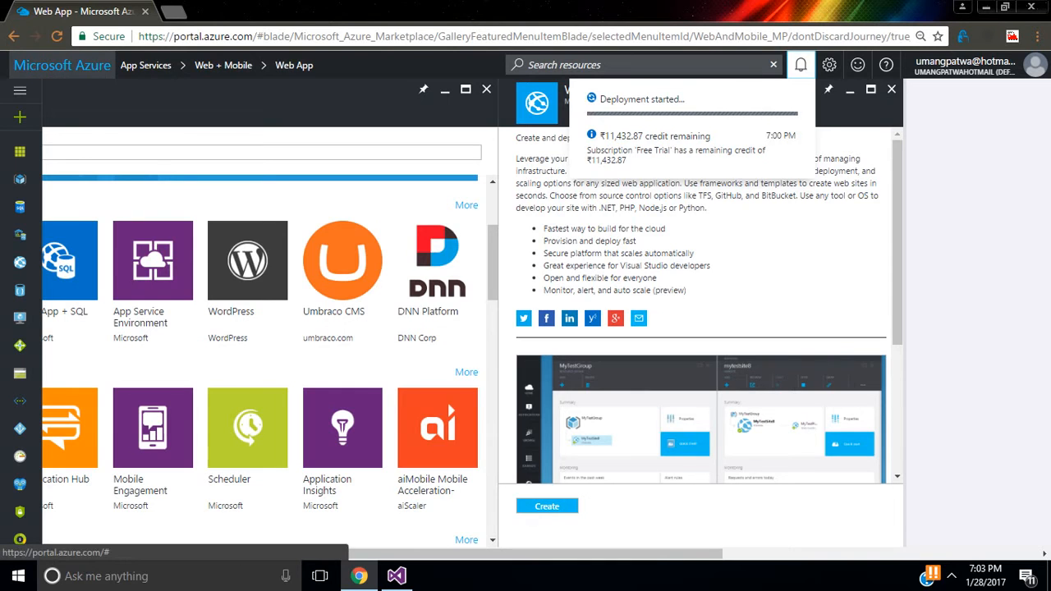
click(62, 65)
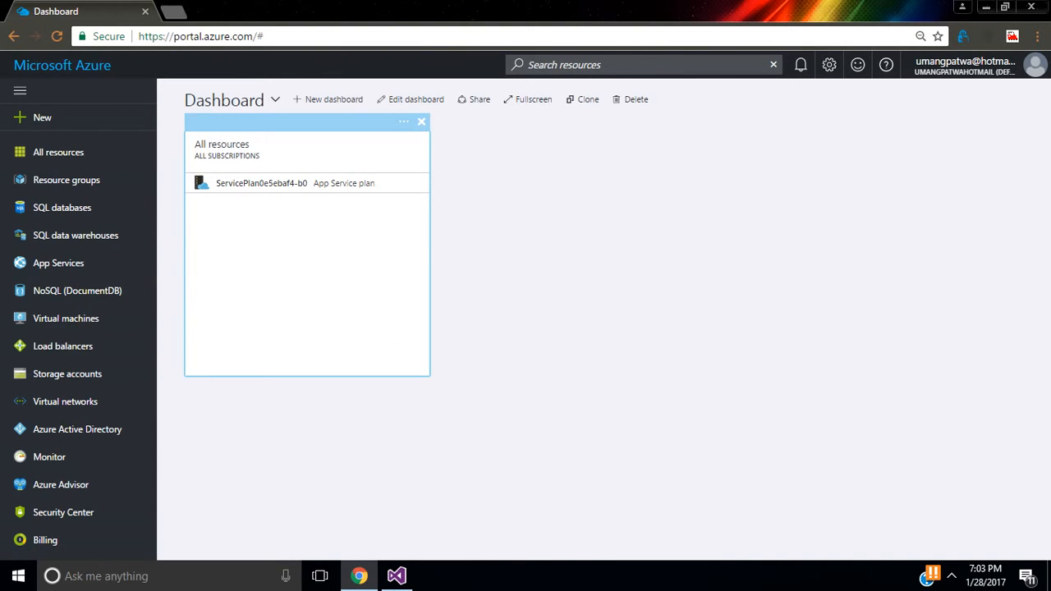
click(800, 65)
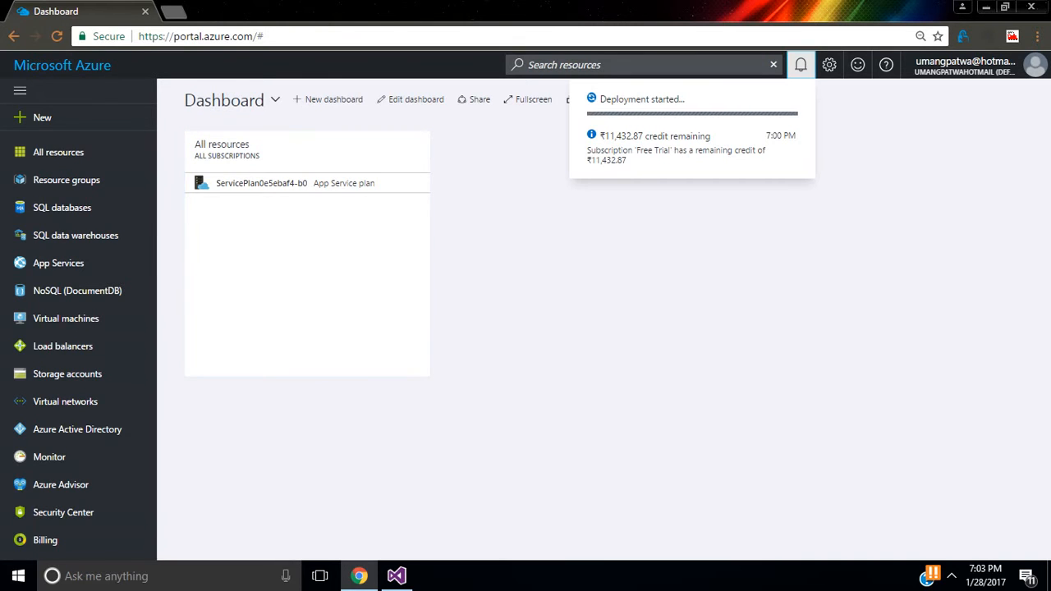
click(800, 65)
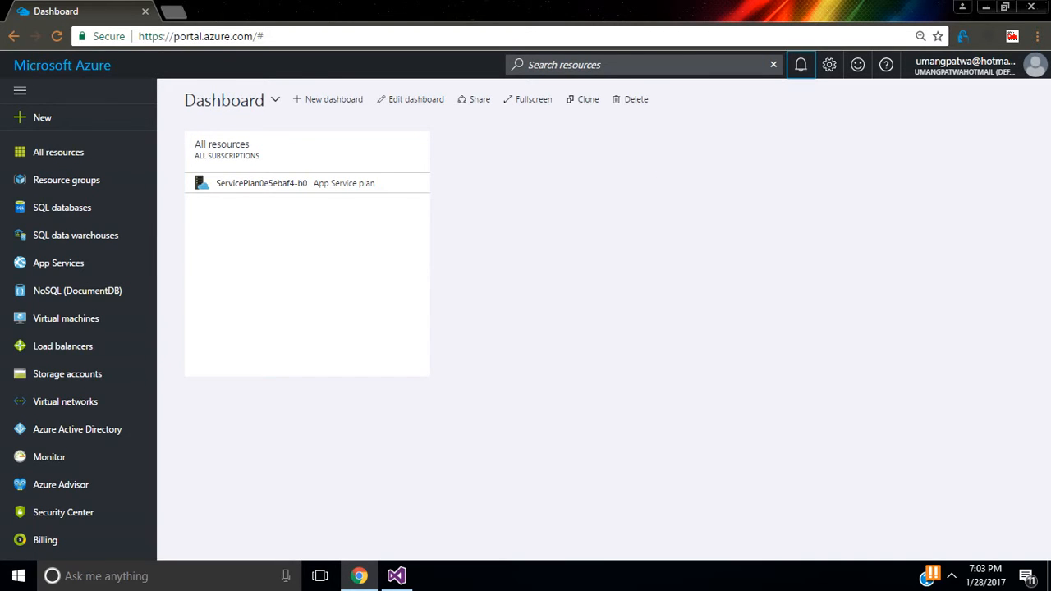
click(396, 576)
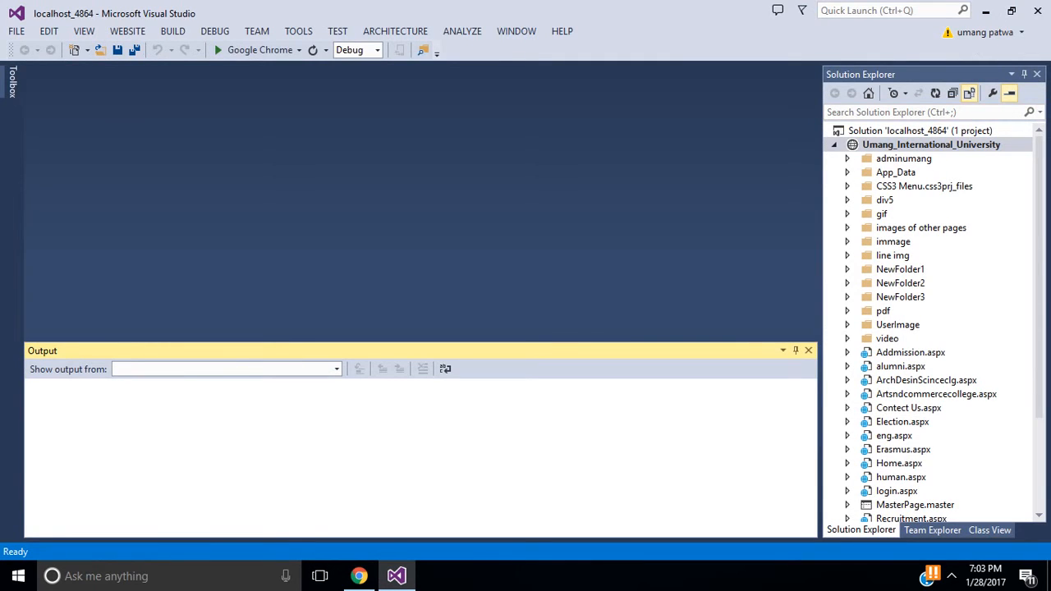
Step: Build the Umang_International_University website, yielding 1 succeeded and 0 failed
click(931, 145)
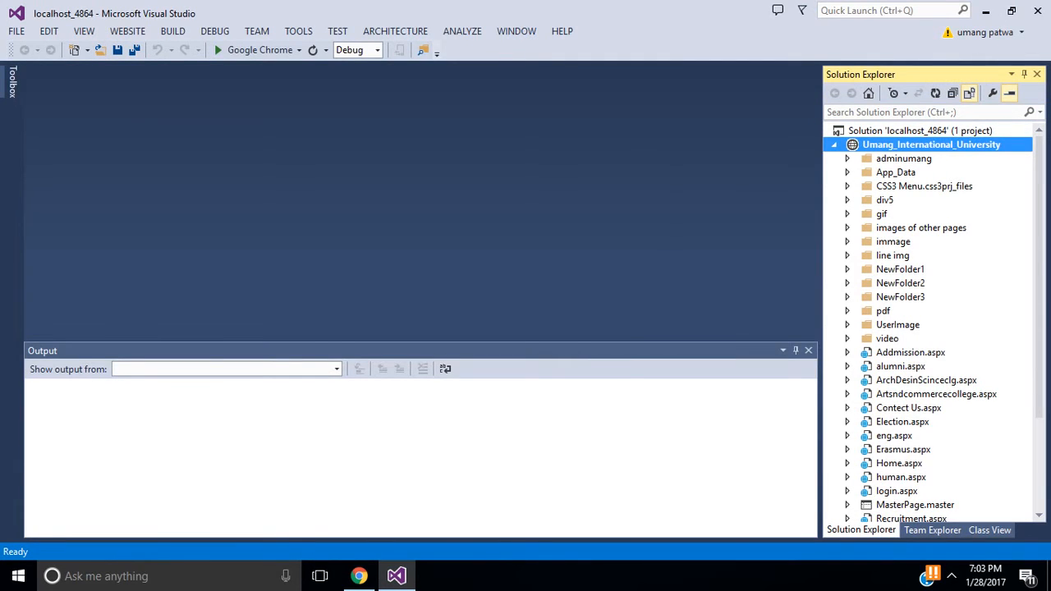
right_click(896, 144)
click(684, 152)
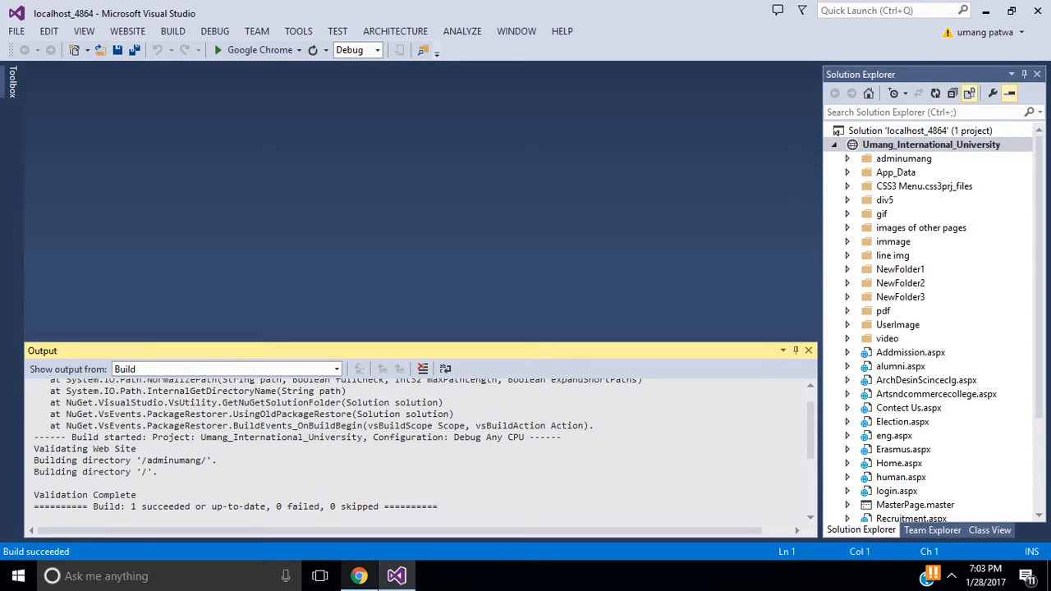
click(358, 576)
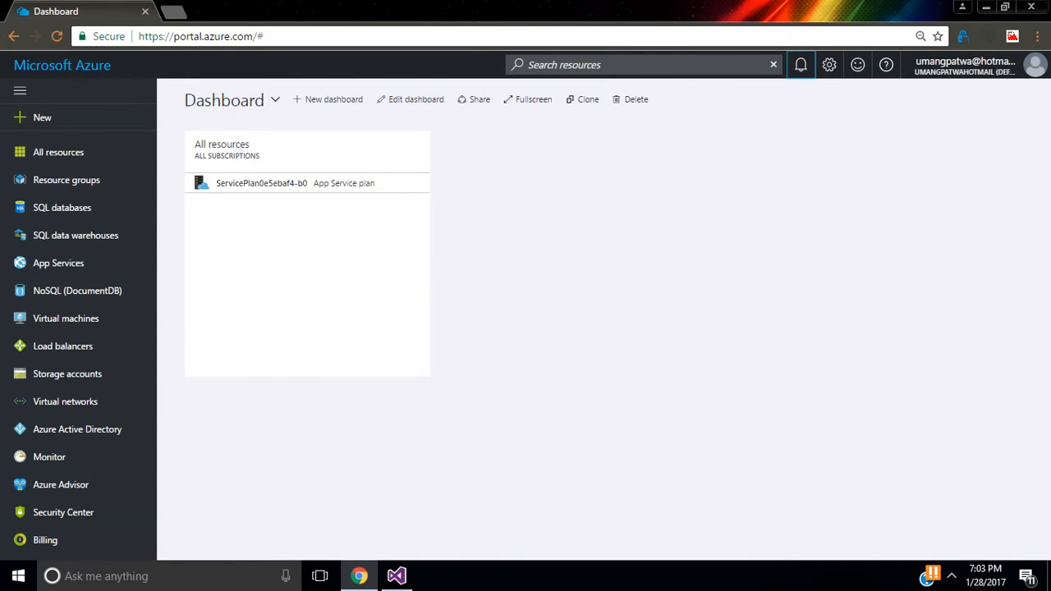
click(396, 575)
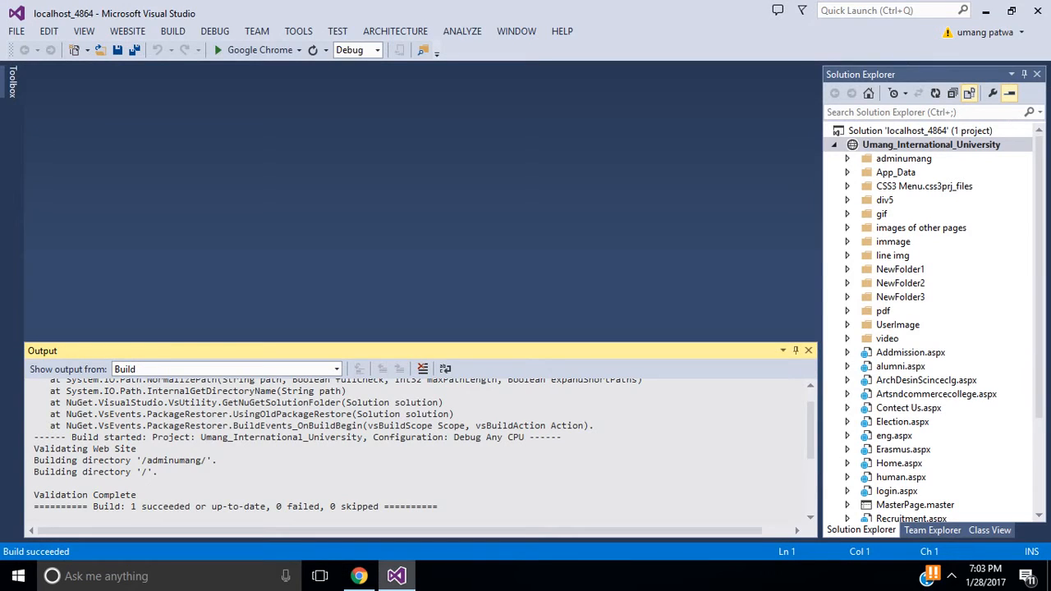
Step: Choose Publish Web Site for the Umang_International_University project
right_click(912, 144)
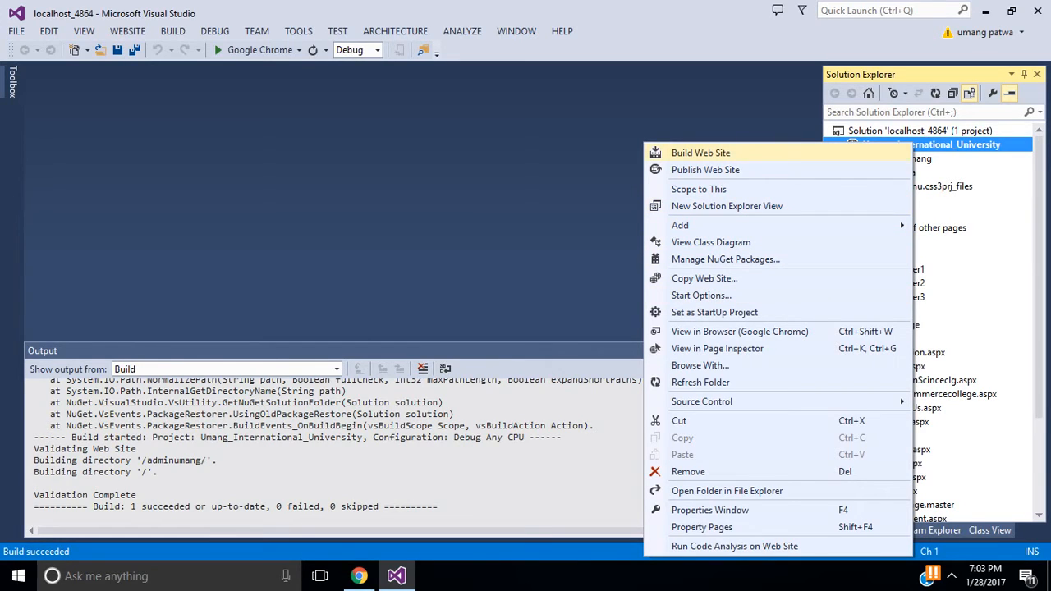
click(705, 170)
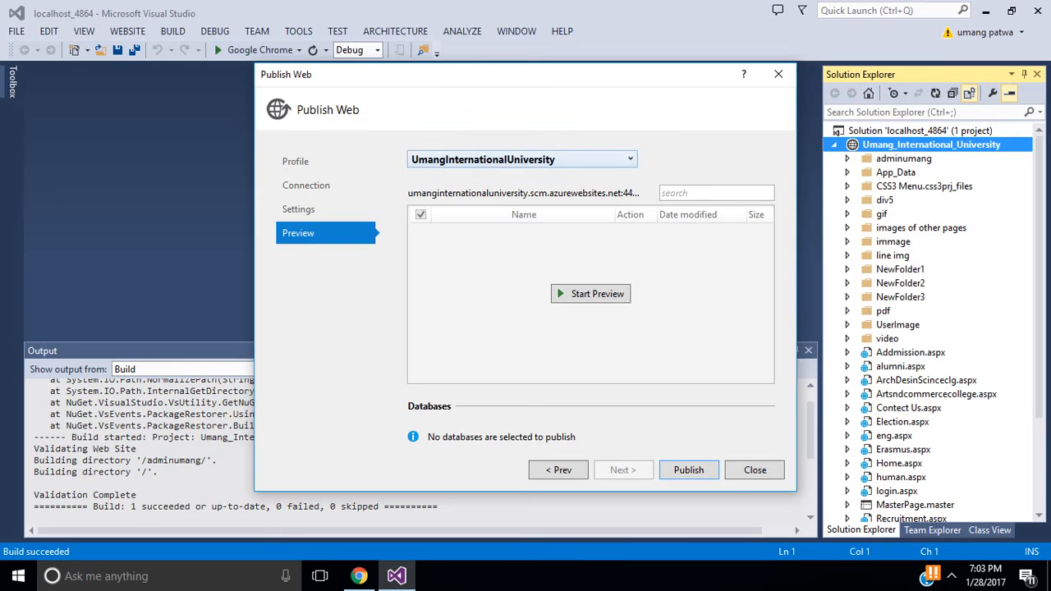
Step: Import a publish profile from a Windows Azure web site, trying new site 'gaurav11' then cancelling
click(318, 162)
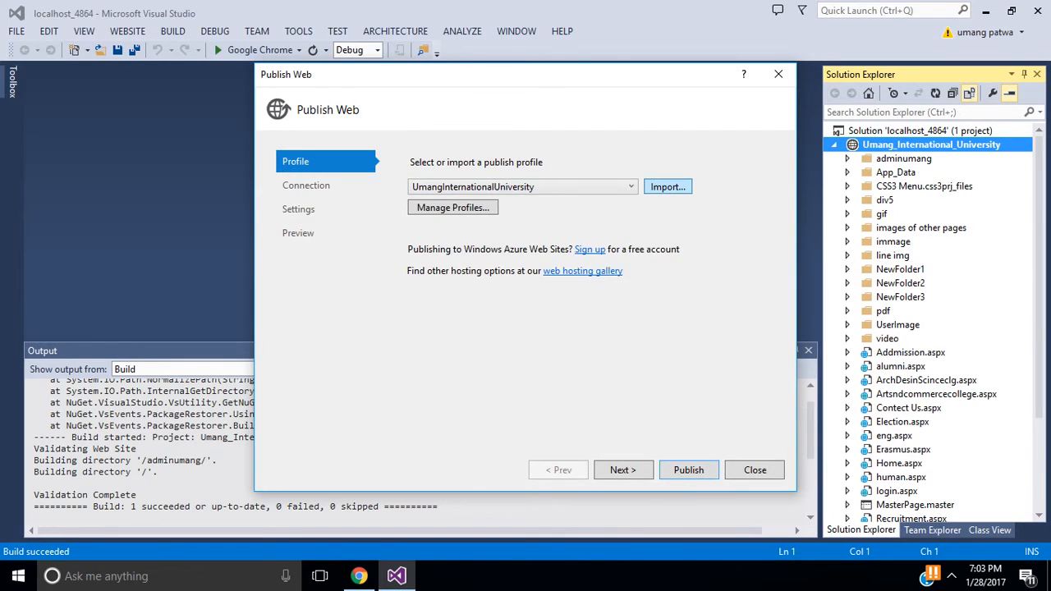
click(668, 186)
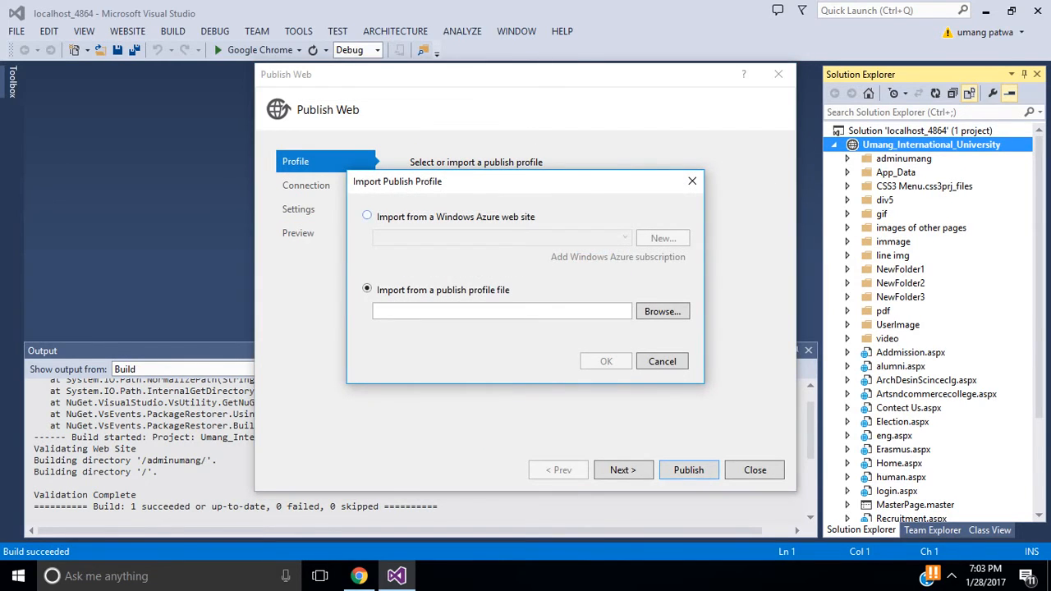
click(368, 216)
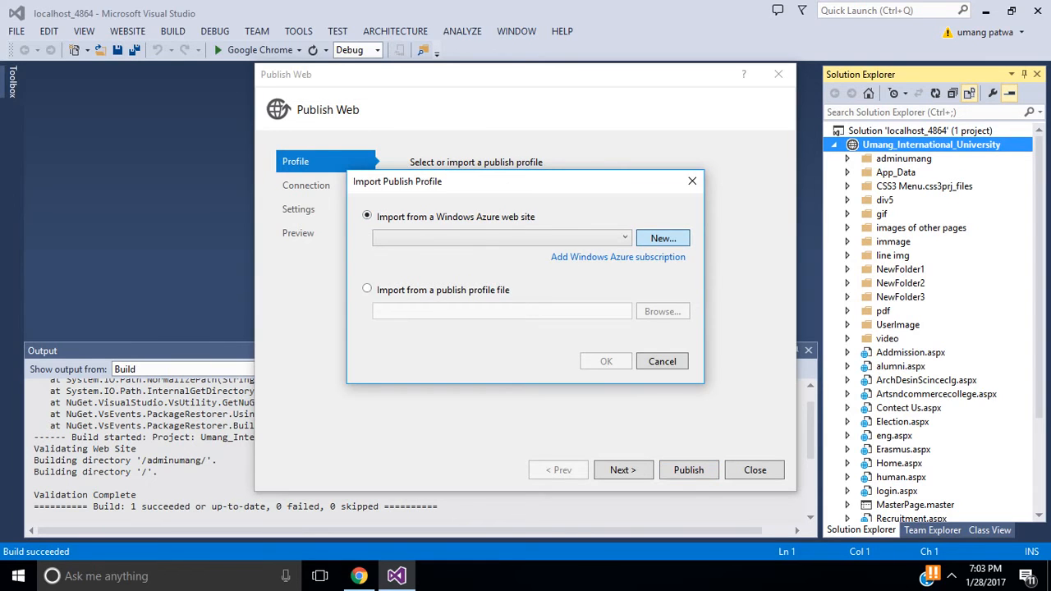
click(663, 238)
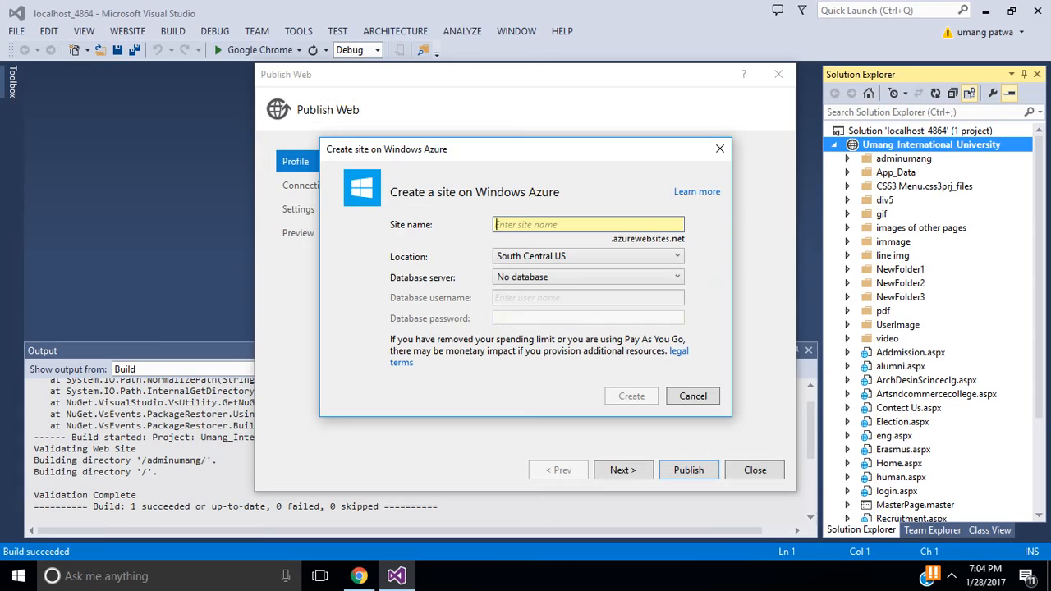
text(gaurav)
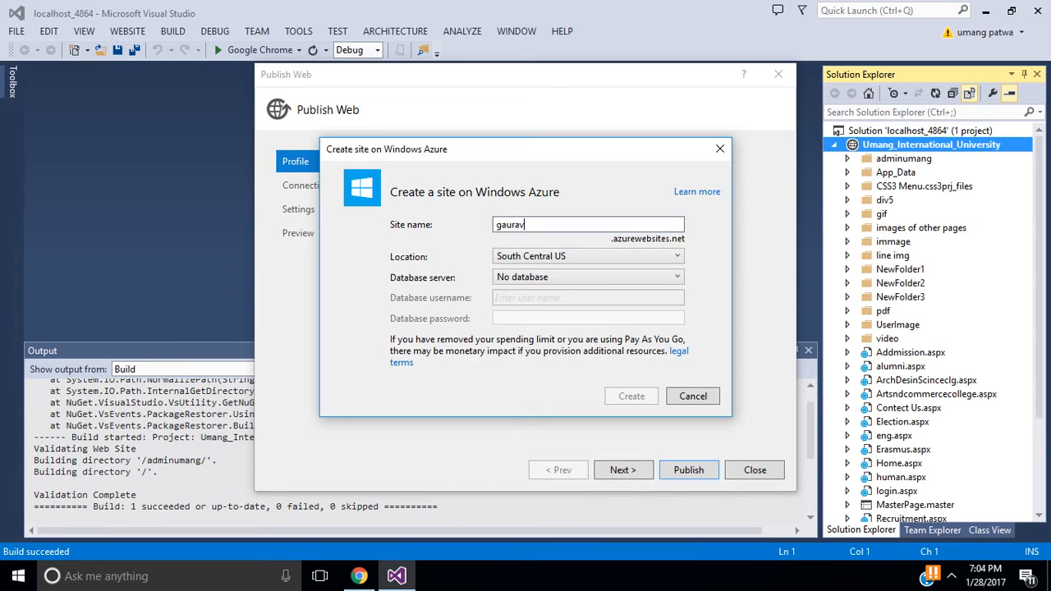
text(11)
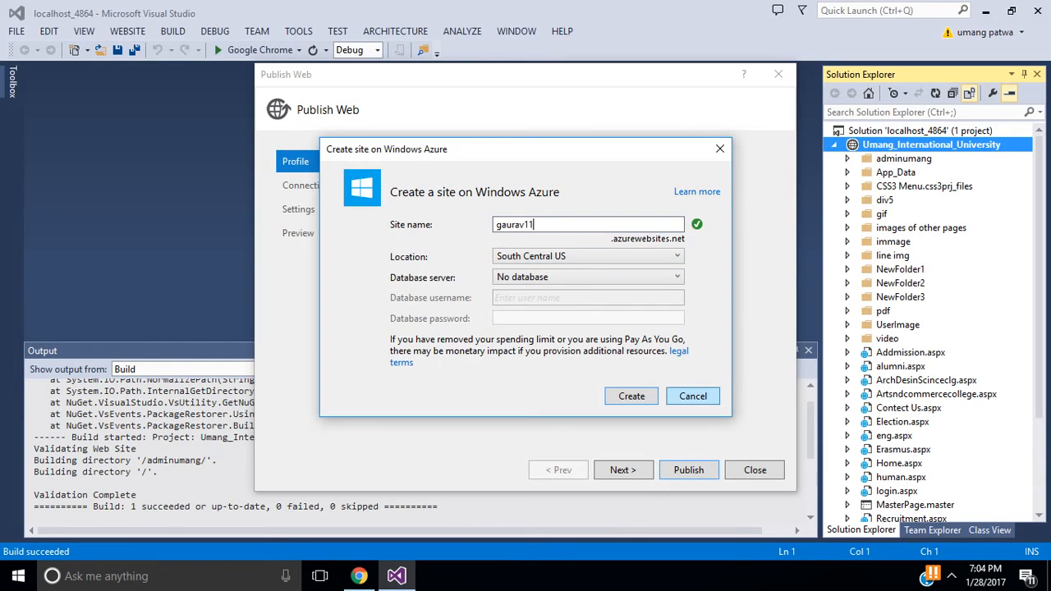
click(692, 395)
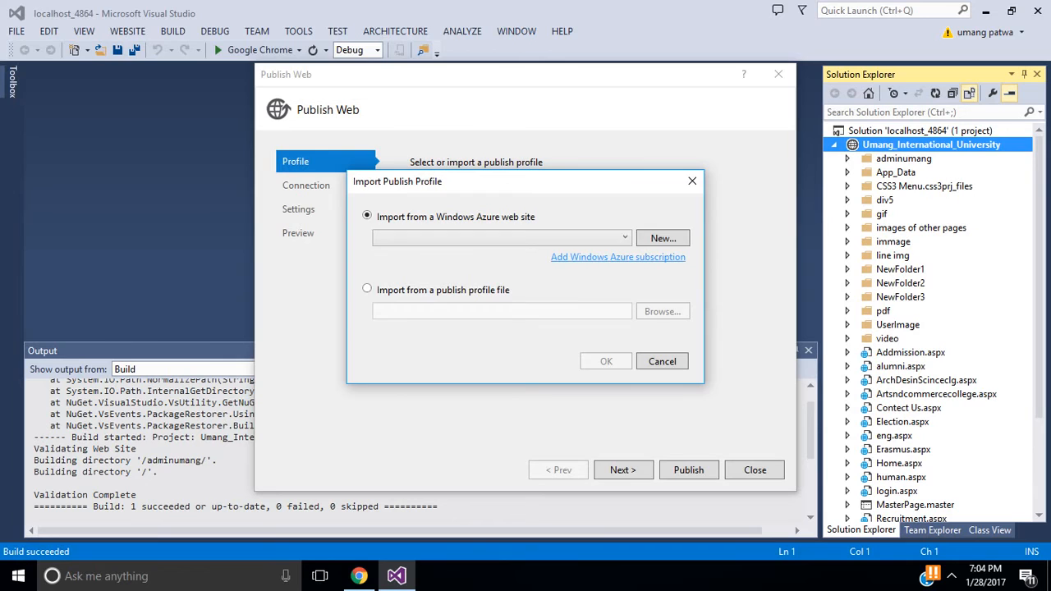
Step: Choose Add Windows Azure subscription in the Import Publish Profile dialog
click(617, 257)
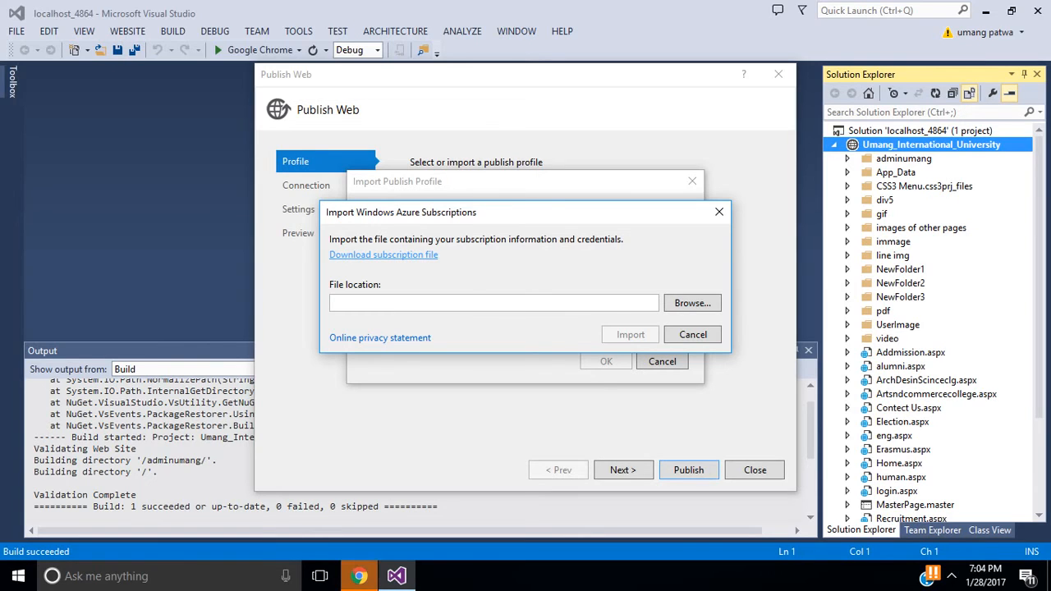
Step: Download the Free Trial .publishsettings subscription file, retrying through the 'here' link after the error page
click(358, 576)
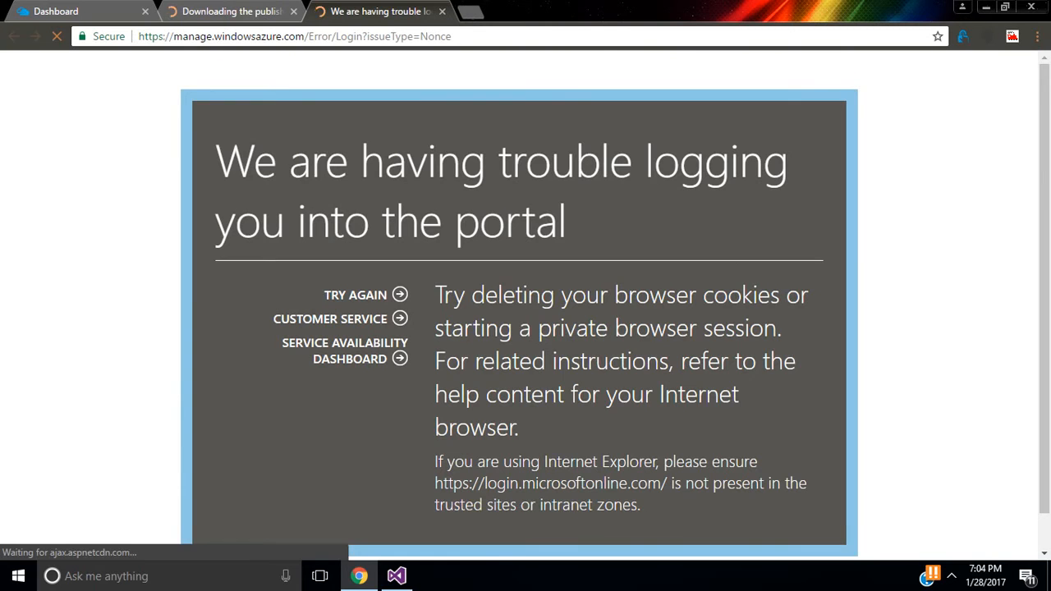
click(442, 12)
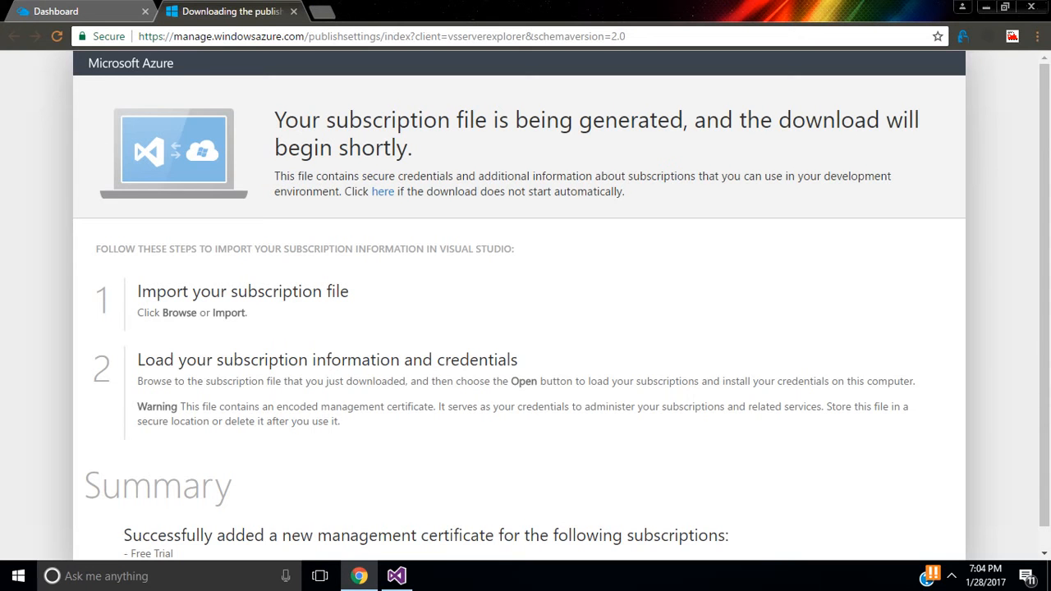
drag(1044, 263, 1044, 284)
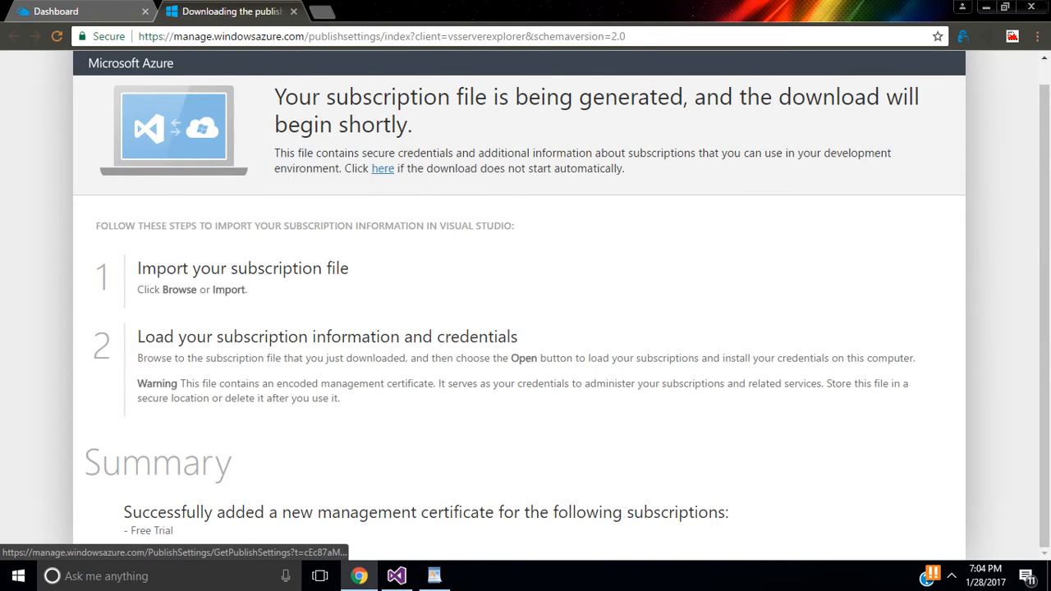
click(383, 168)
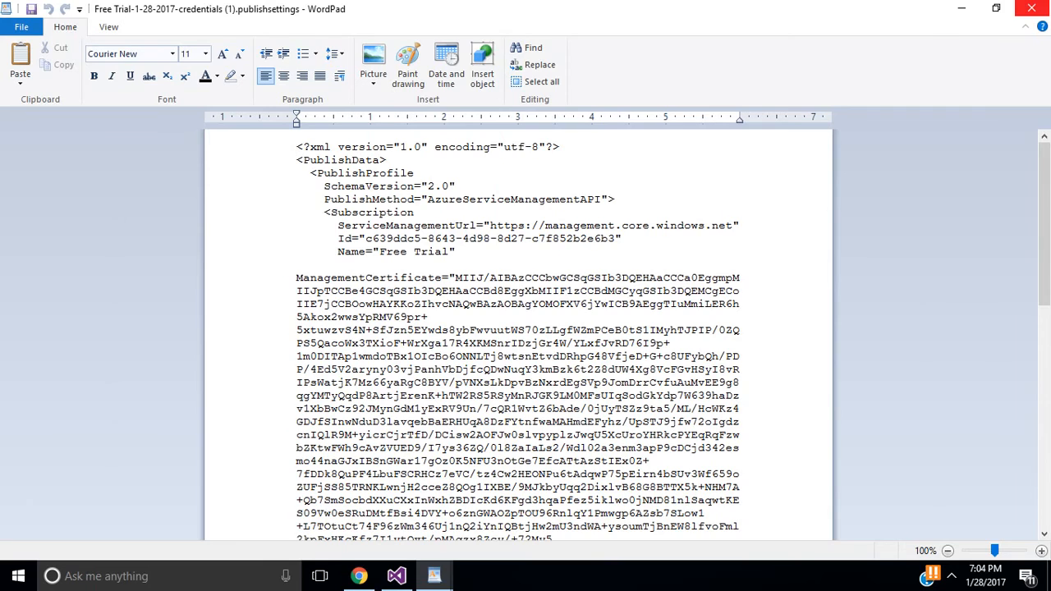
Step: Close the downloaded credentials file and go back to the Azure Dashboard
click(1031, 9)
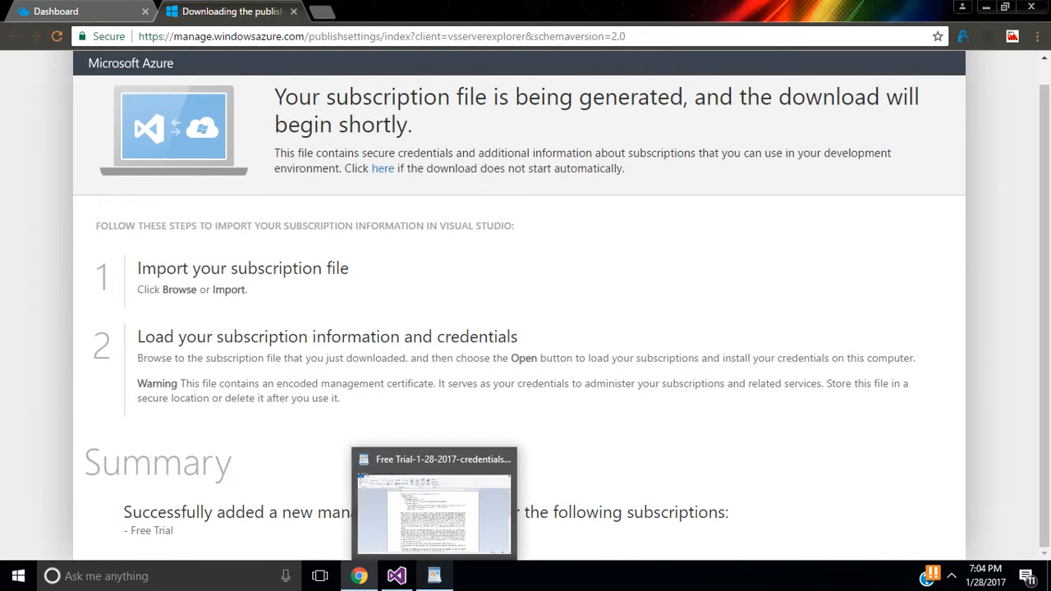
click(433, 576)
key(alt+Tab)
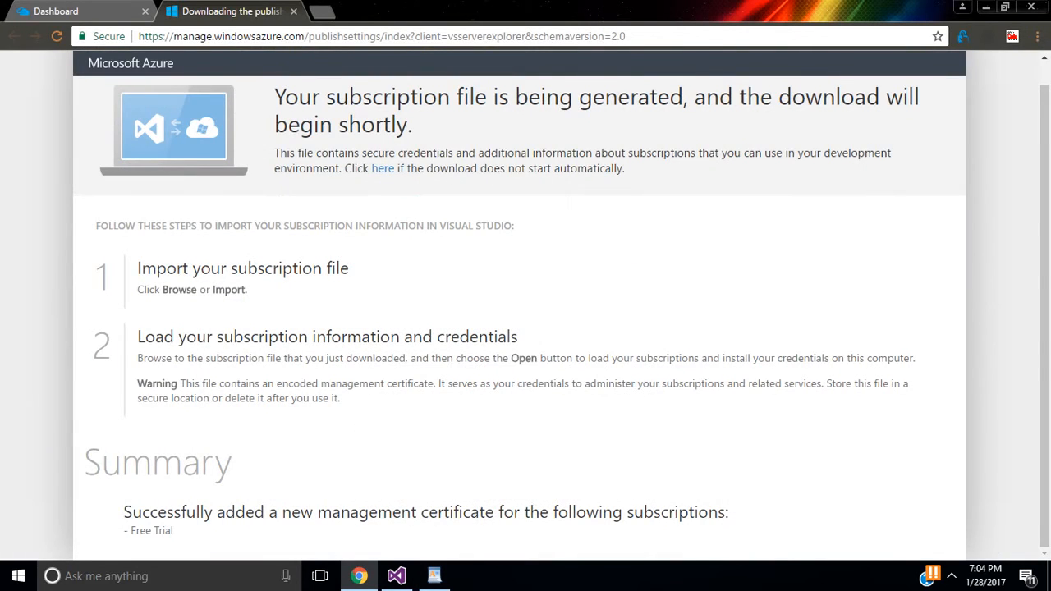
click(64, 12)
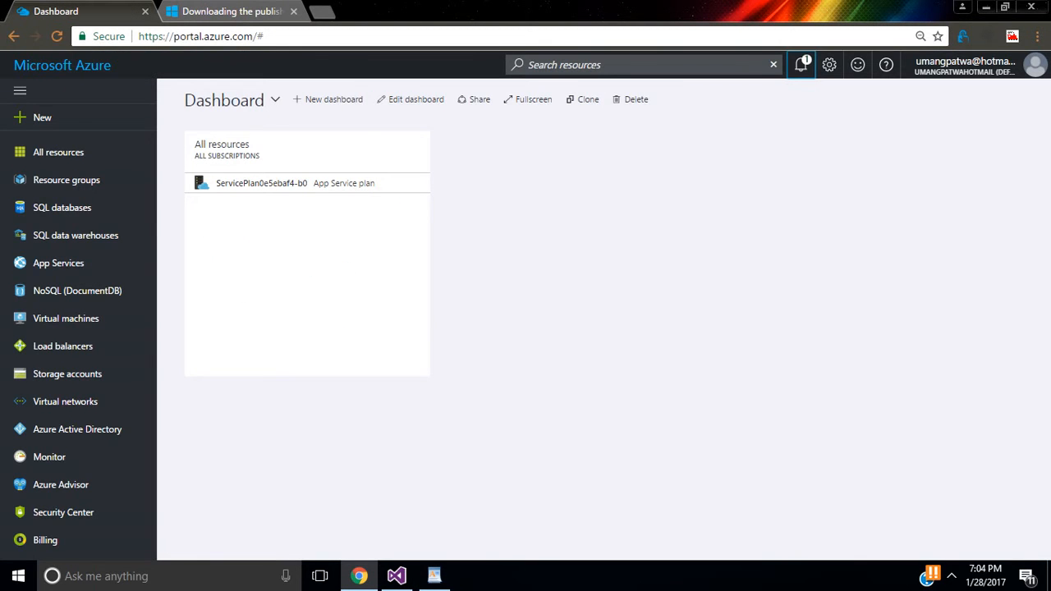
Step: Check the succeeded deployment, then open the umanginternatinaluniversity web app's overview from App Services
click(800, 64)
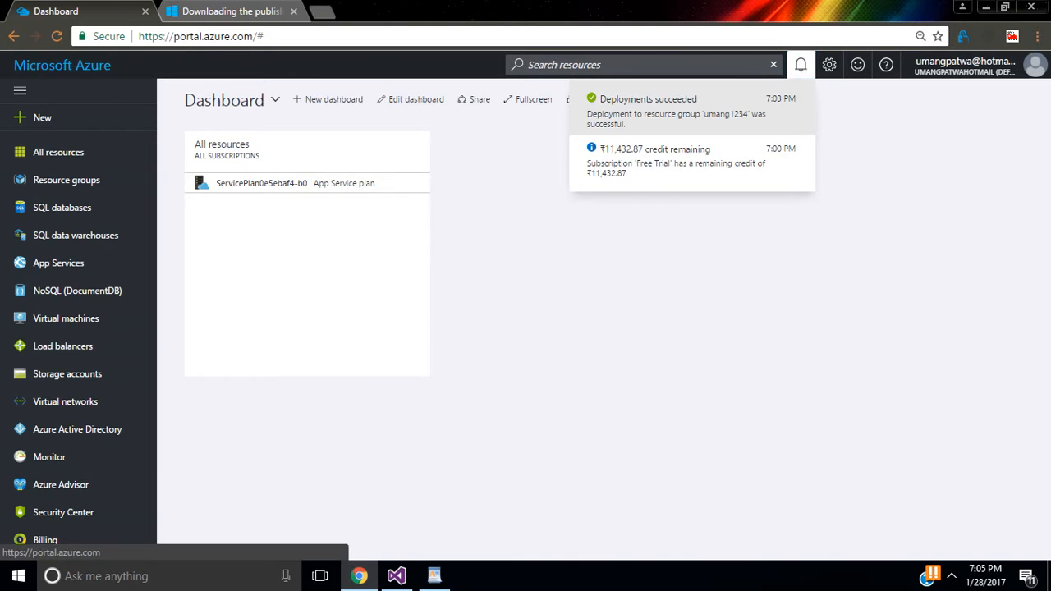
click(659, 108)
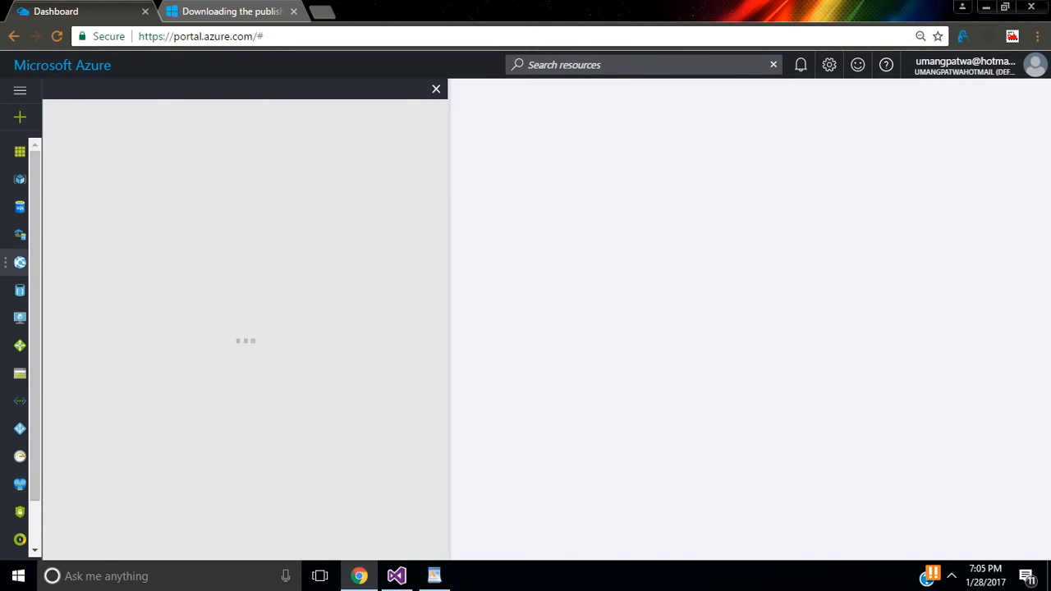
click(20, 262)
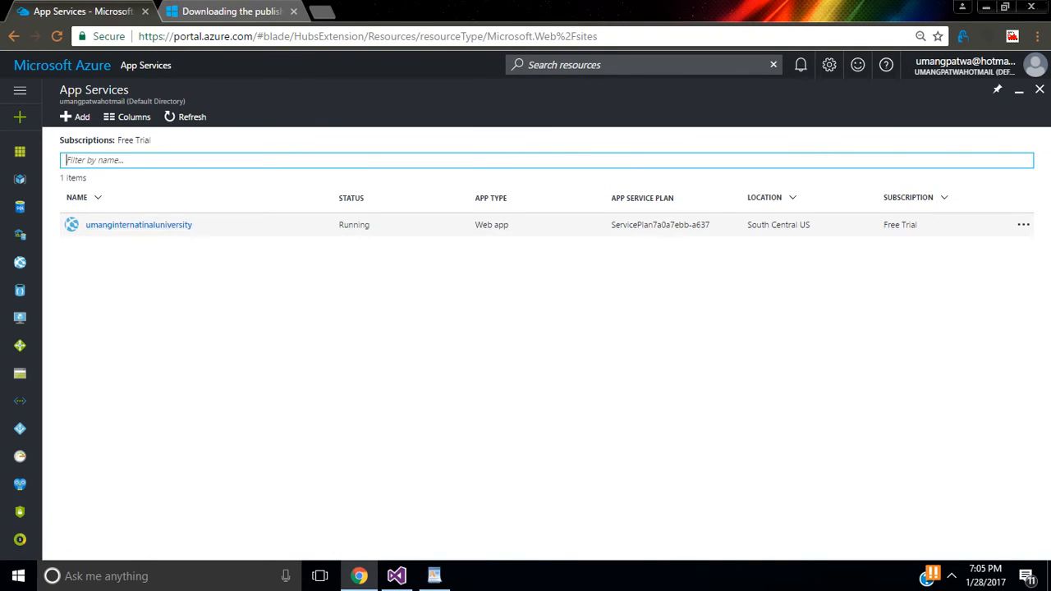
click(137, 224)
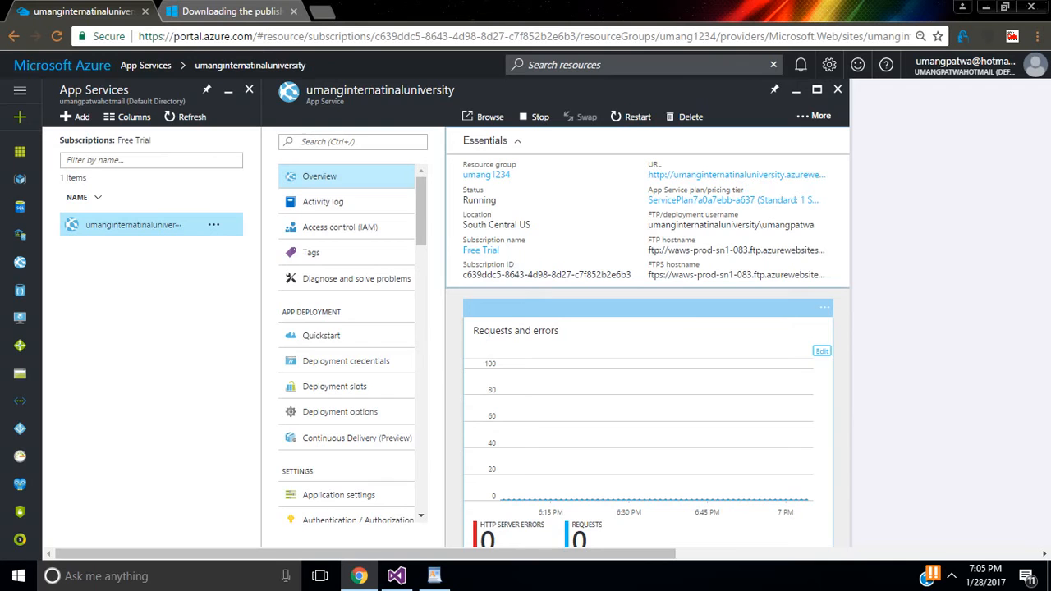
scroll(346, 344, down, 3)
scroll(346, 344, up, 1)
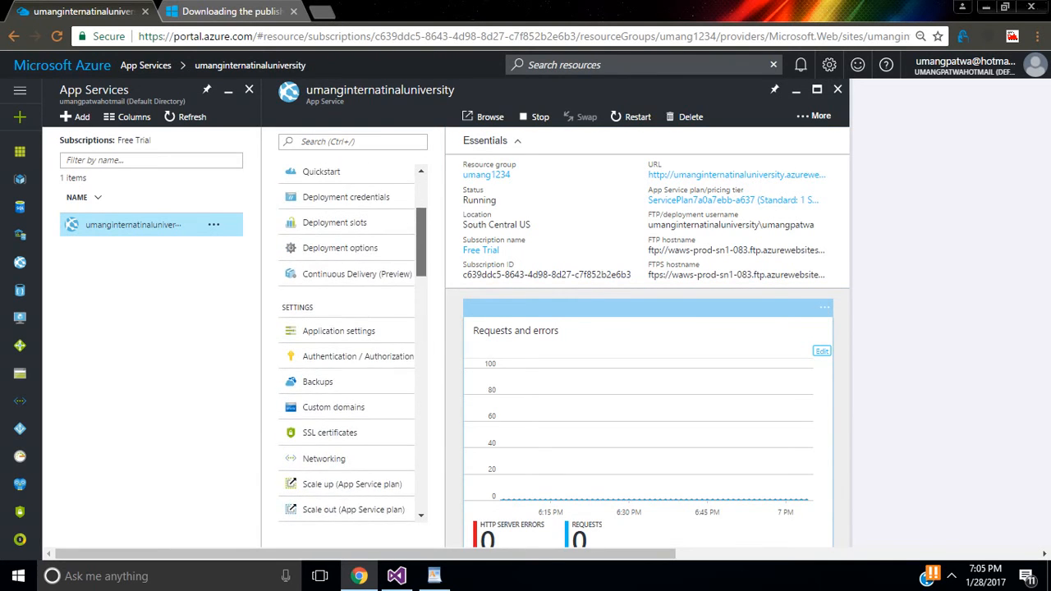
scroll(346, 213, up, 1)
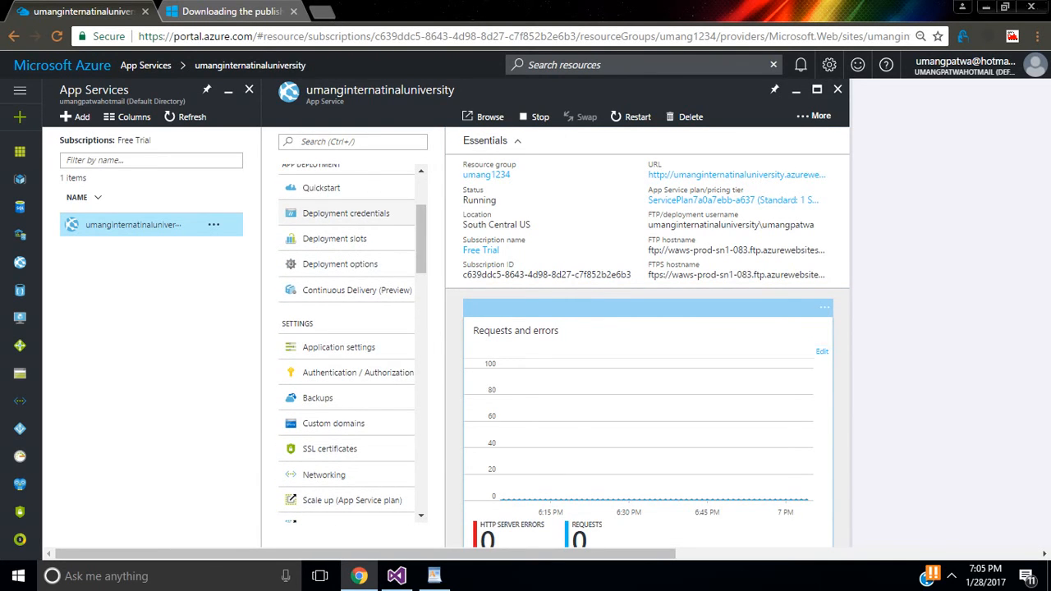
Step: Save a new, confirmed password under the web app's Deployment credentials, then return to Visual Studio
click(346, 213)
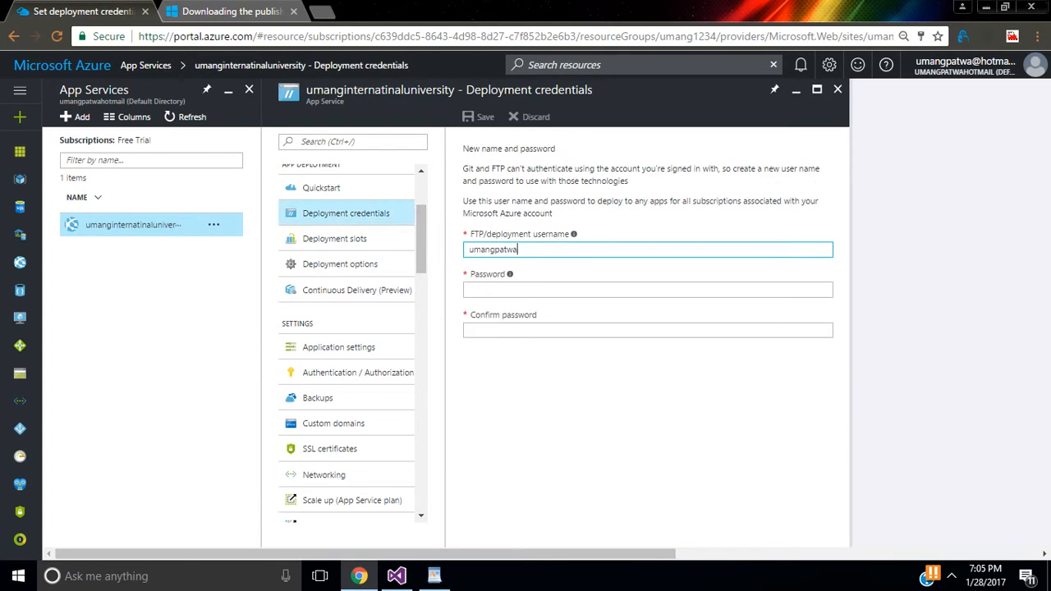
click(536, 290)
text(•)
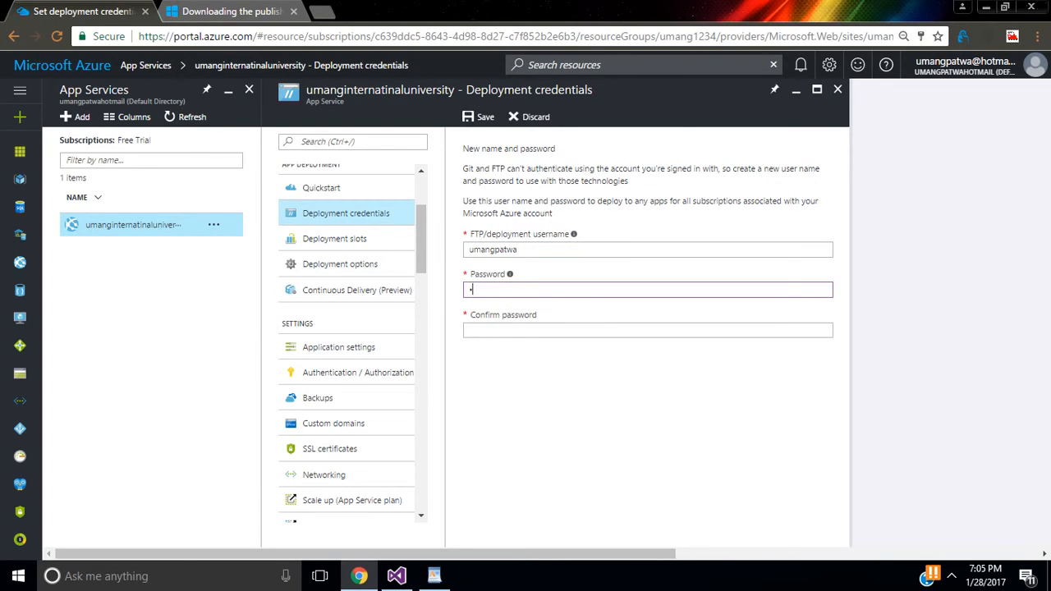
text(•••)
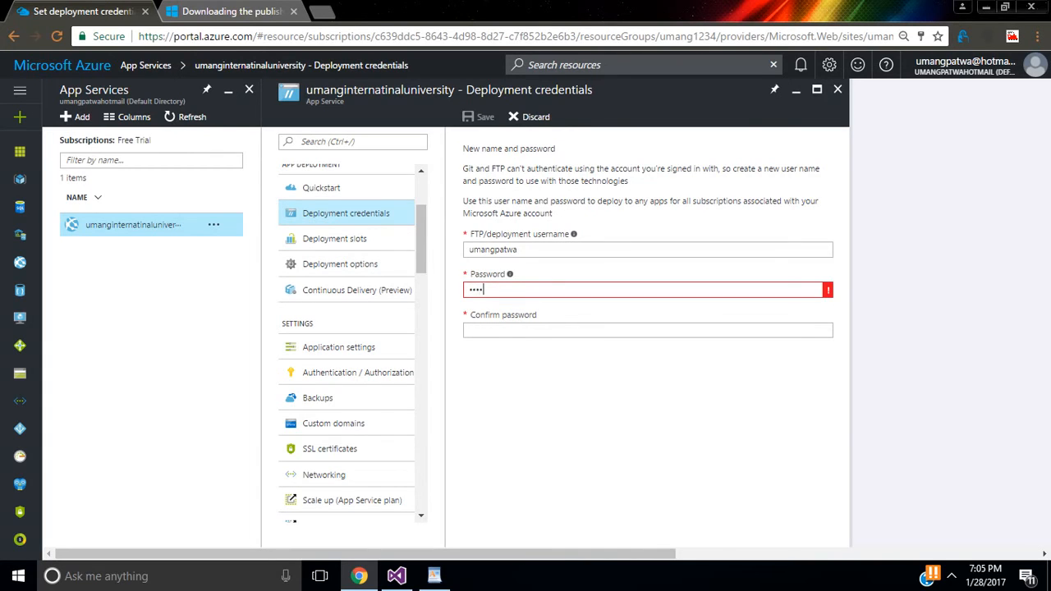
text(•••••••)
key(Tab)
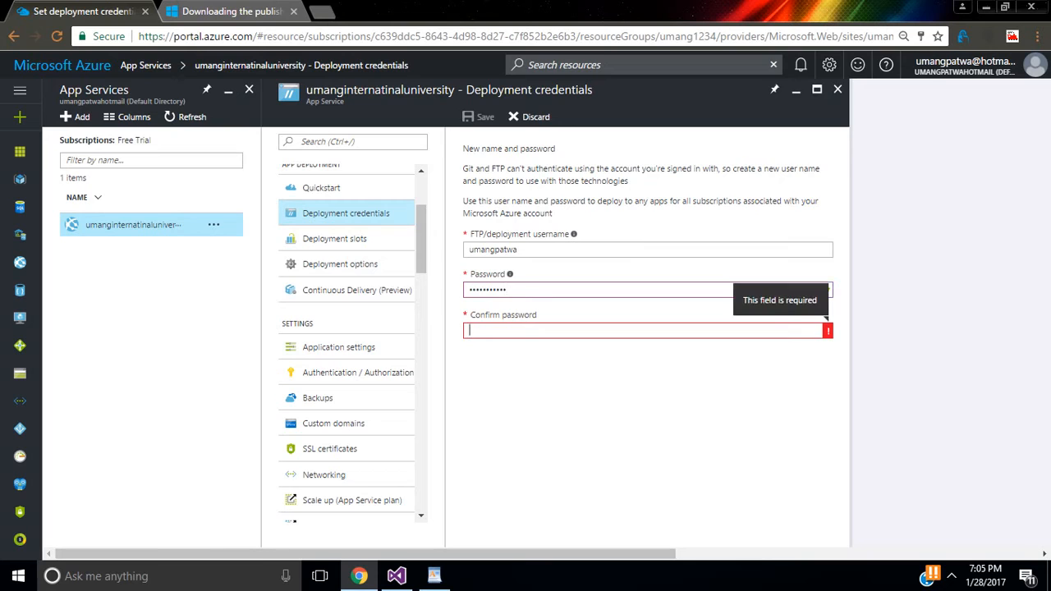
text(••••)
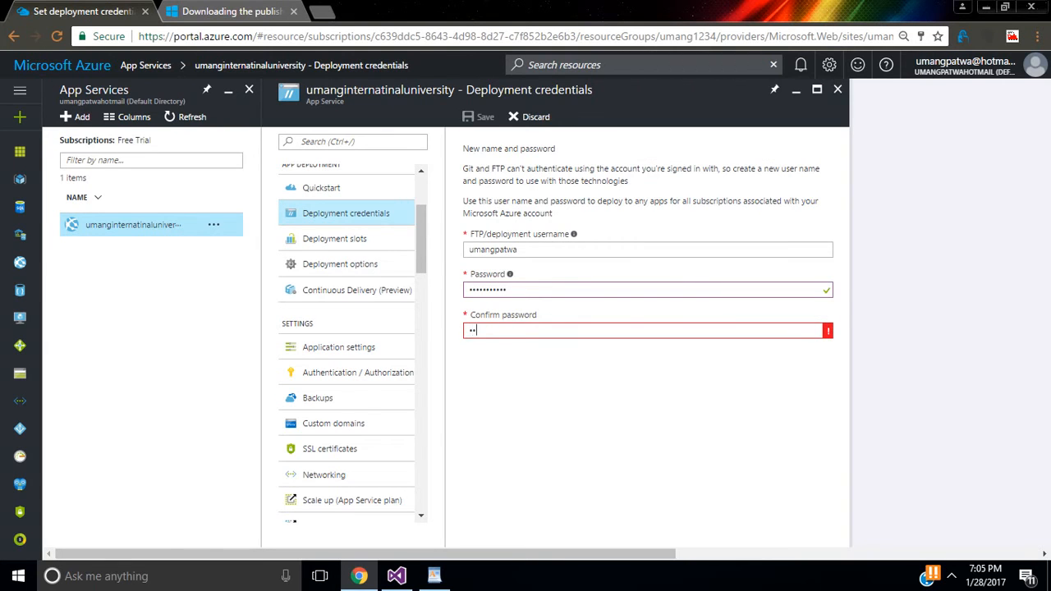
text(•••••••)
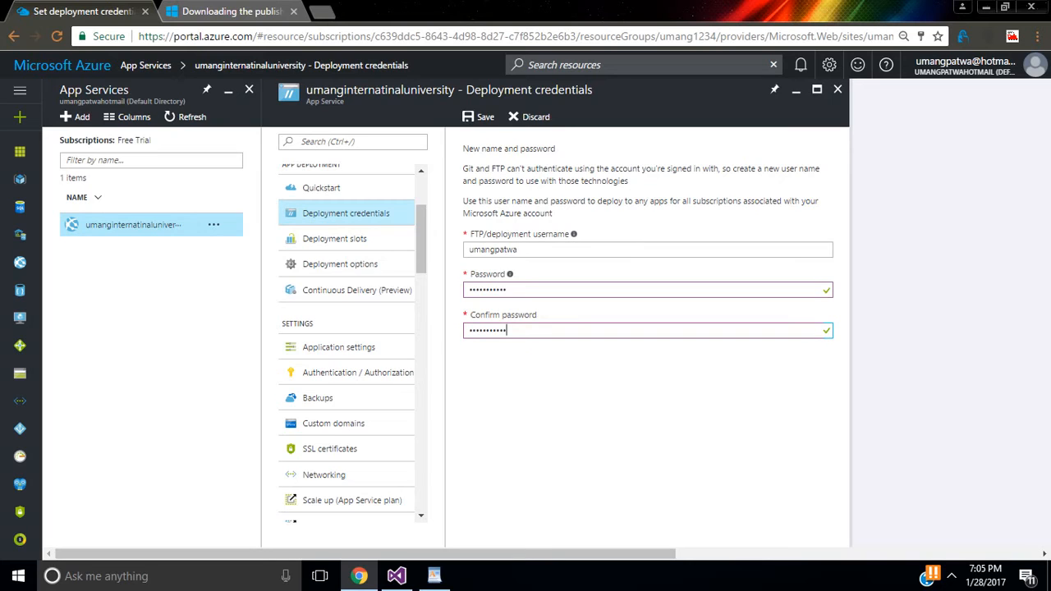
click(478, 117)
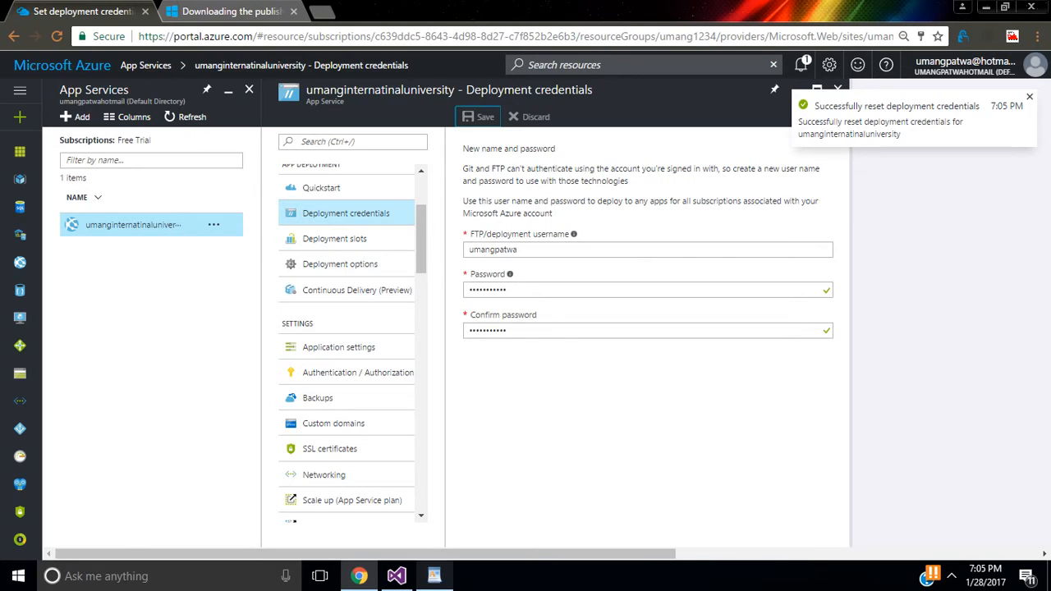
click(397, 576)
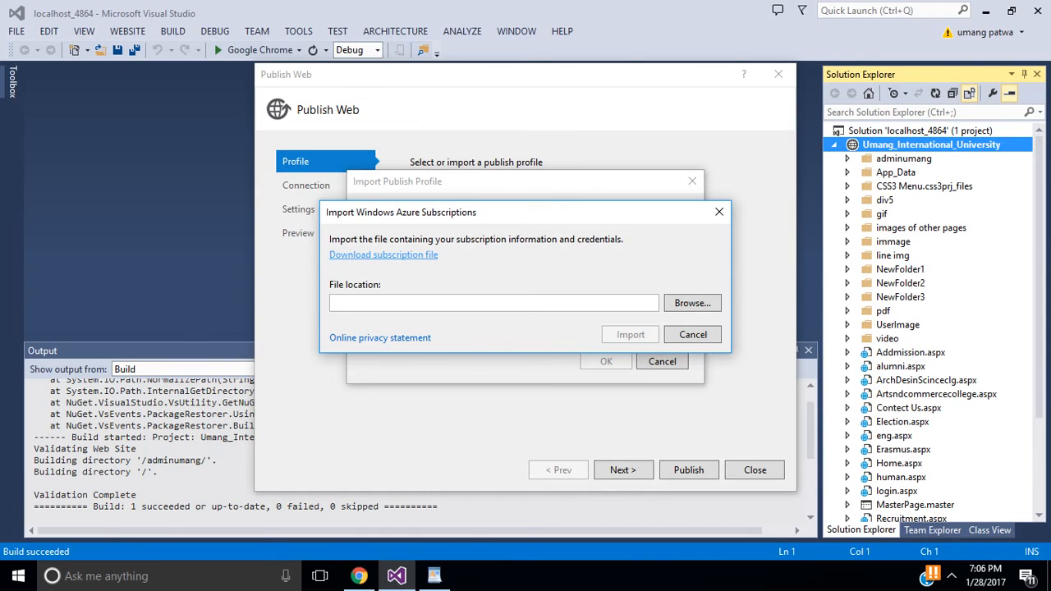
Step: Close the publish settings file and cancel both import dialogs, back on the UmangInternationalUniversity profile
click(434, 576)
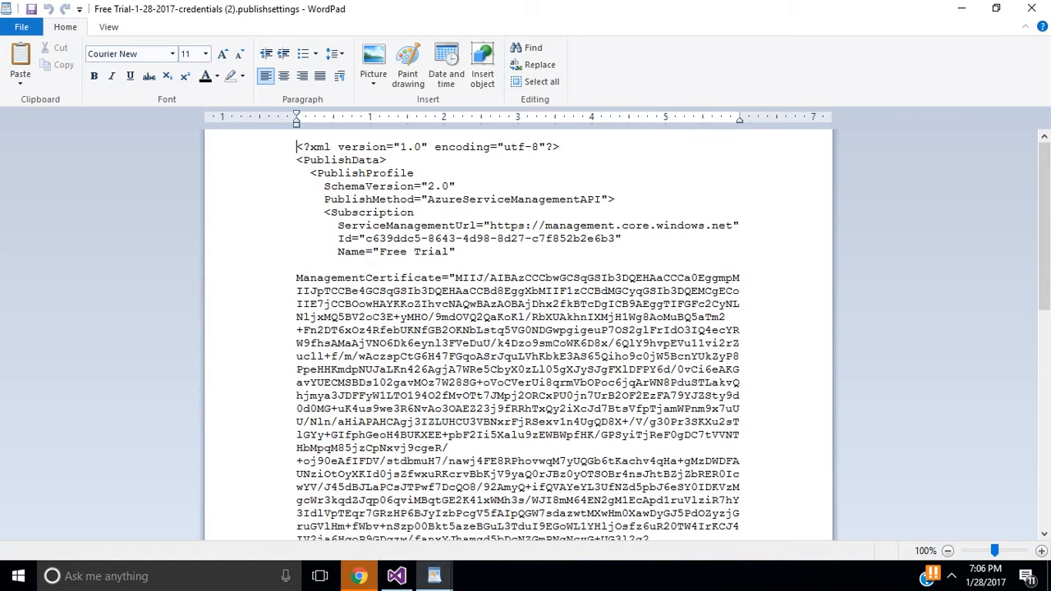
click(1031, 8)
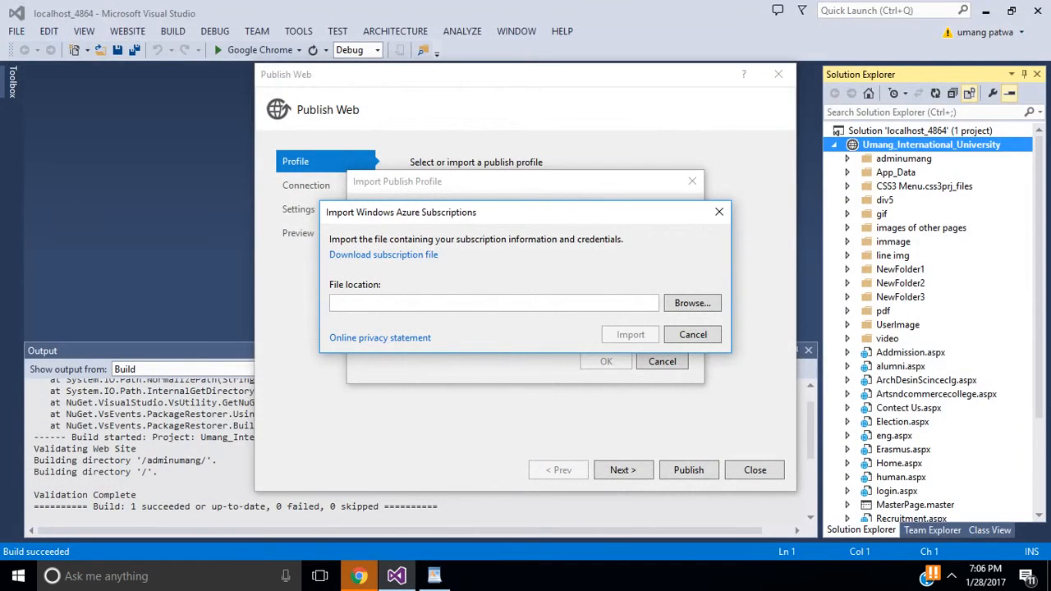
click(718, 212)
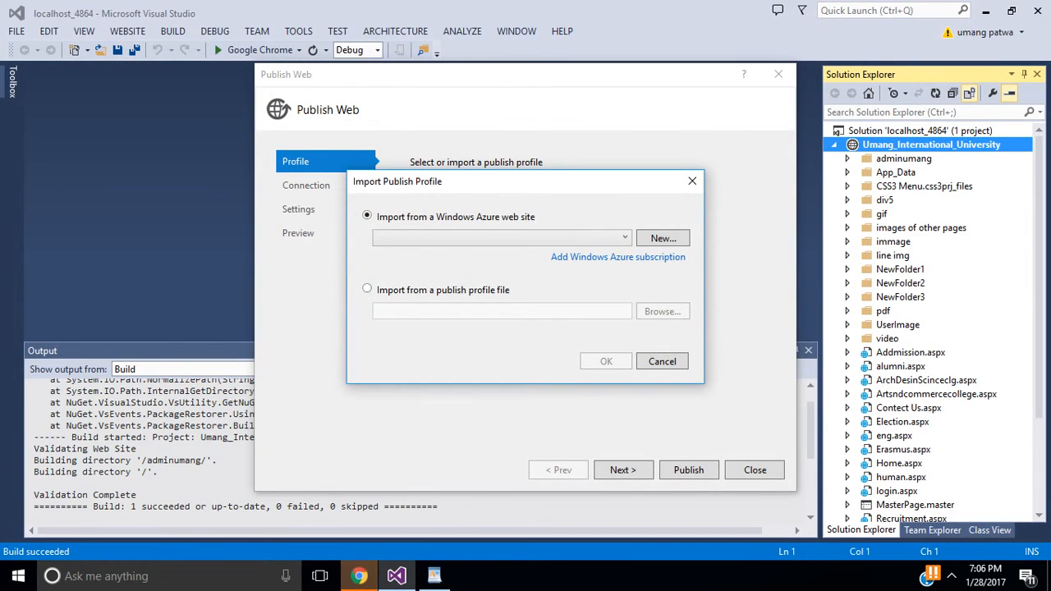
click(692, 181)
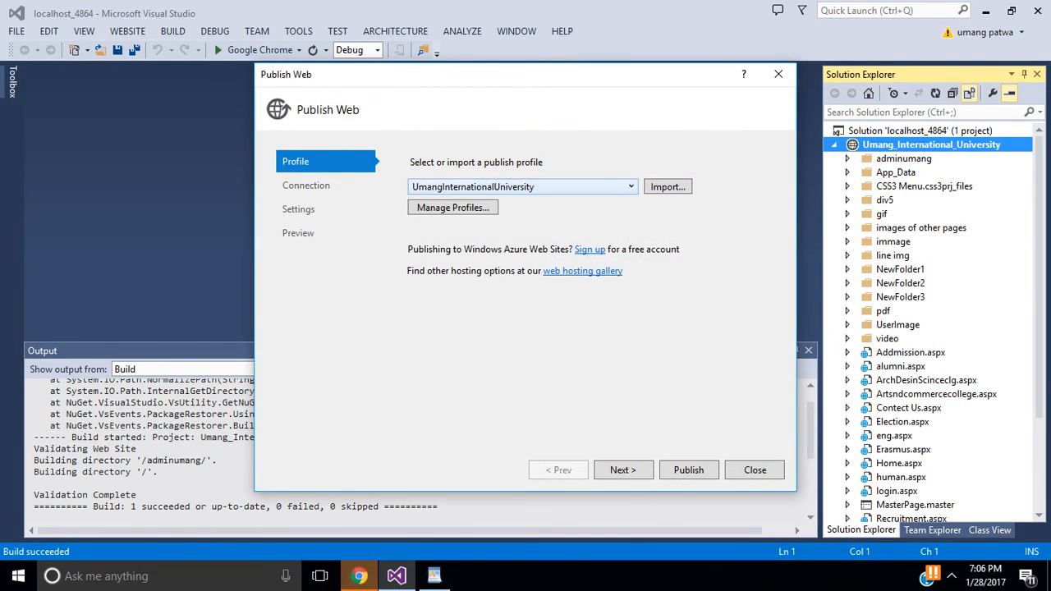
click(630, 187)
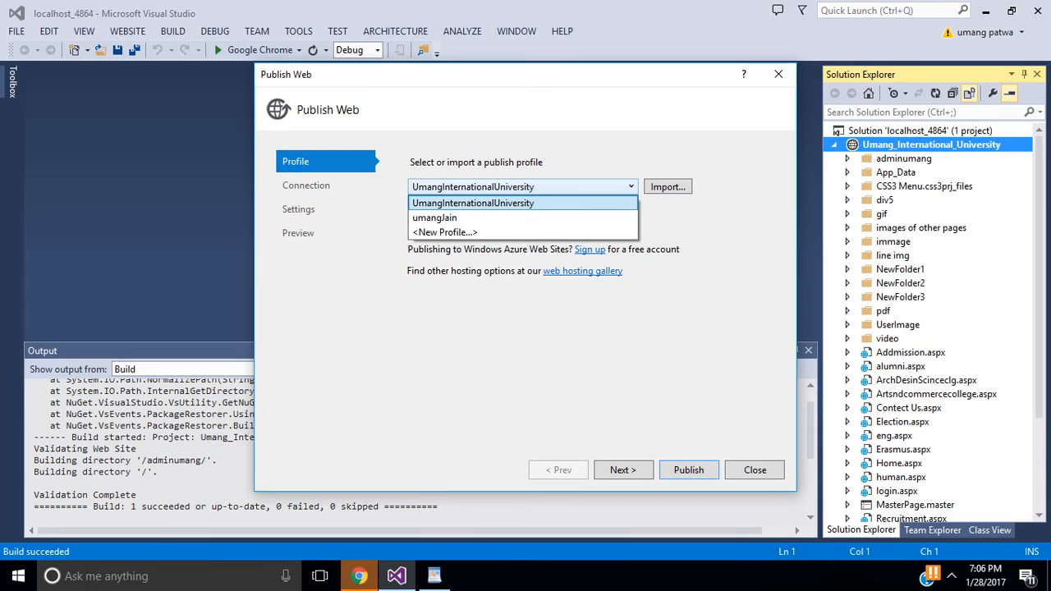
Step: Close Publish Web, rebuild the solution (1 succeeded, 0 failed), and reopen Publish Web Site
click(523, 203)
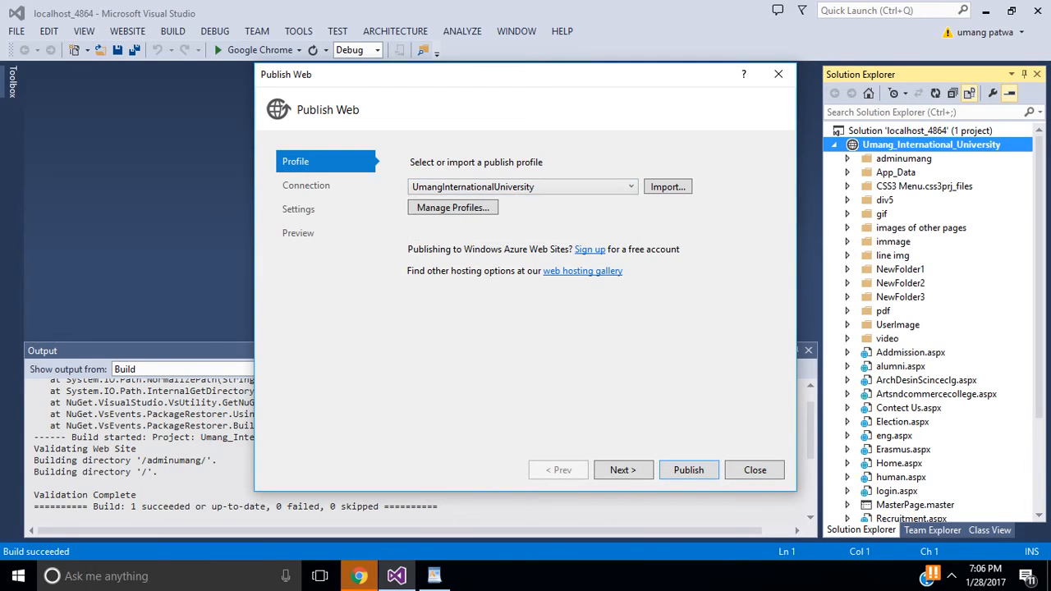
click(778, 74)
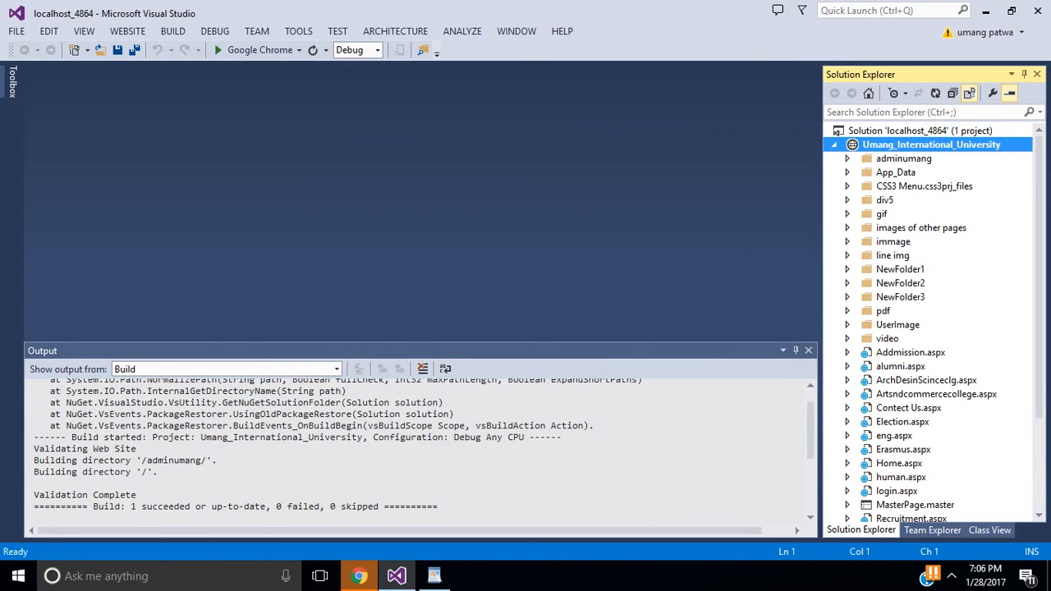
right_click(891, 131)
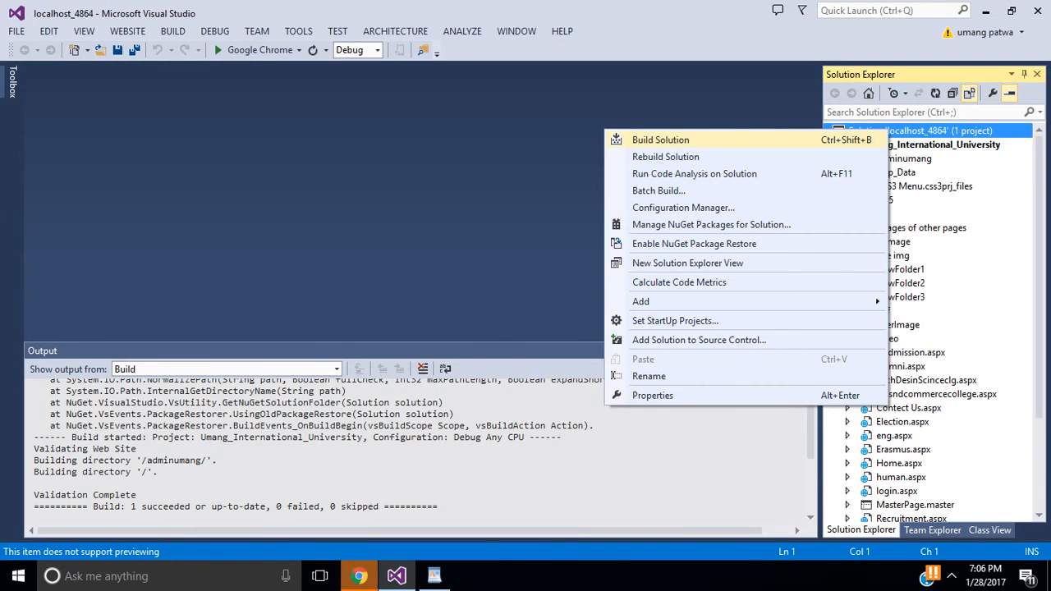
click(665, 156)
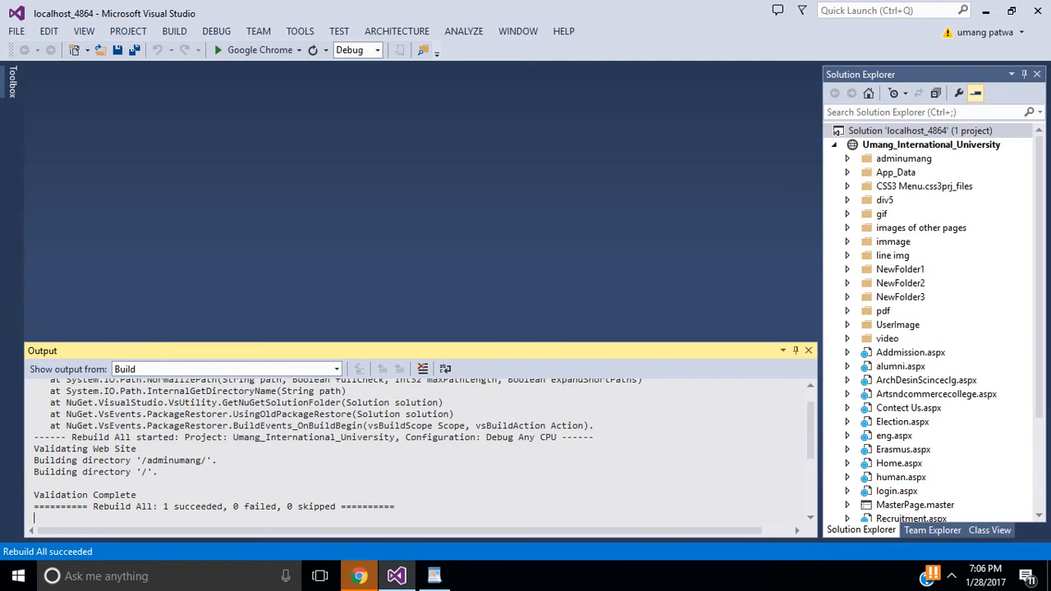
right_click(886, 144)
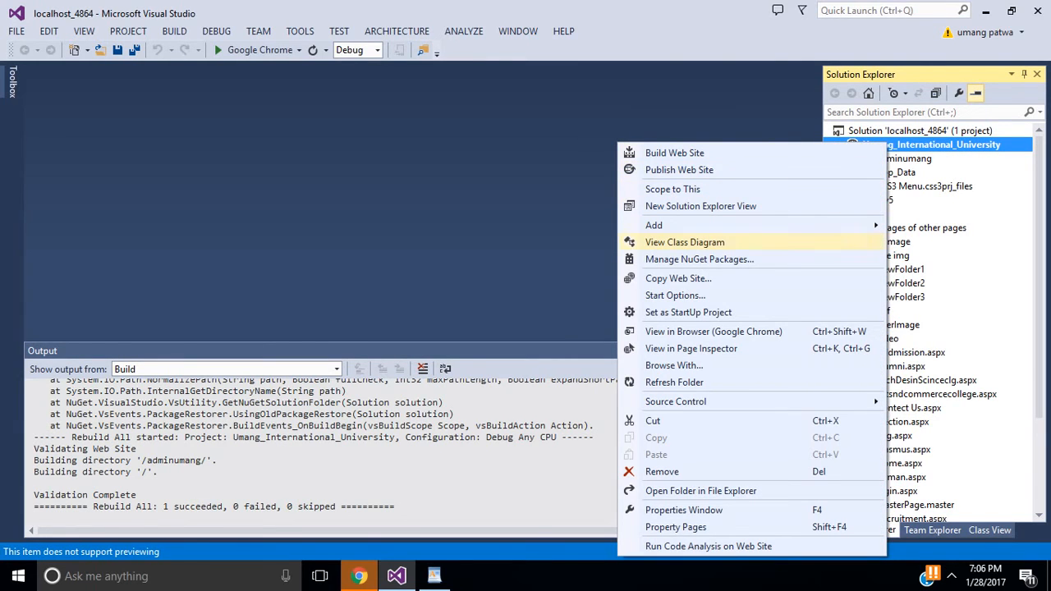
click(678, 169)
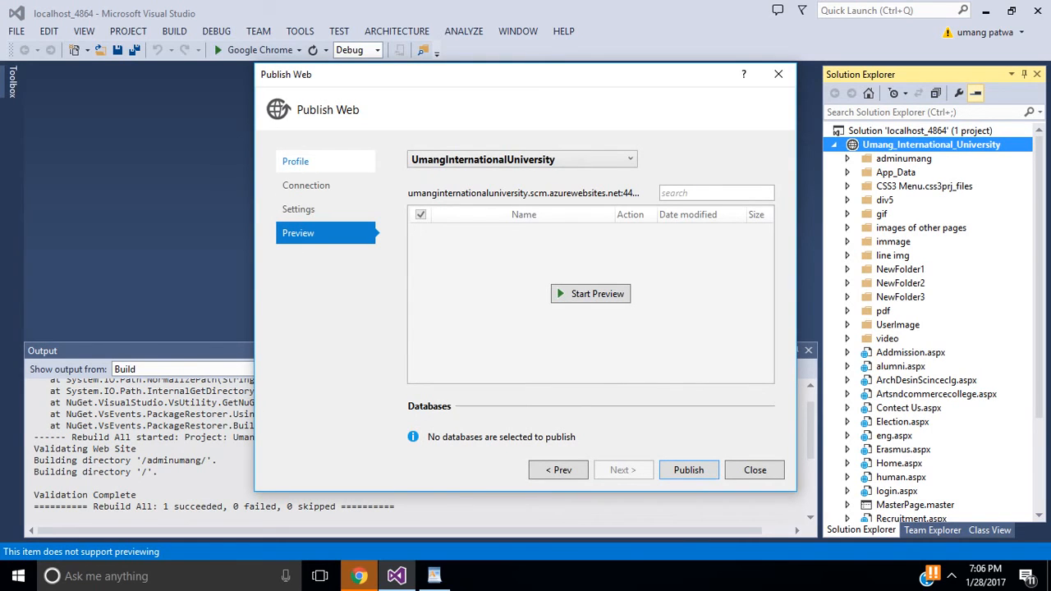
Step: Keep the UmangInternationalUniversity profile and start importing a profile from an Azure web site
click(296, 161)
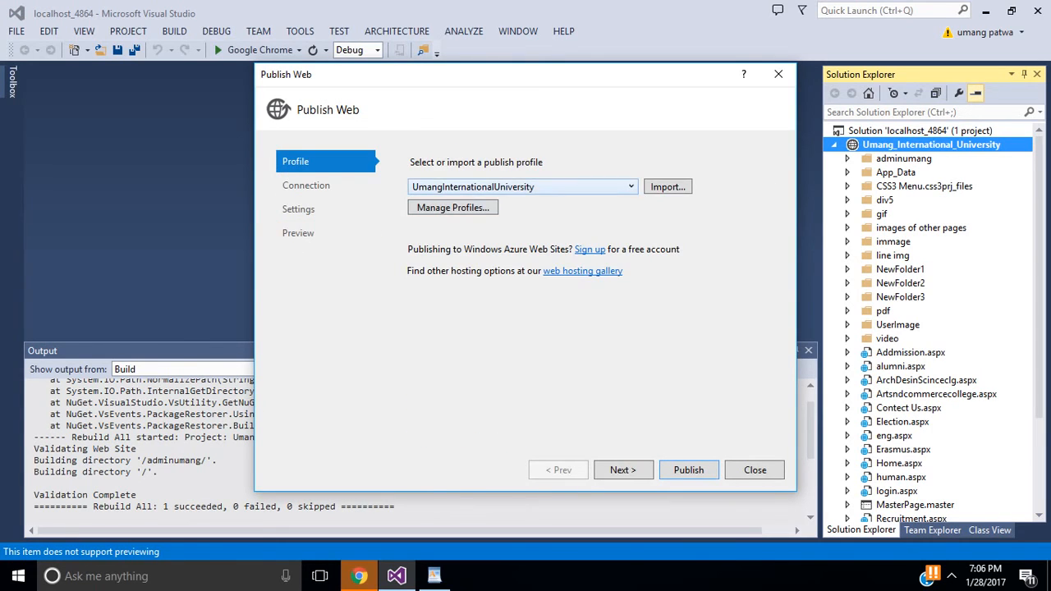
click(630, 186)
click(631, 186)
click(667, 186)
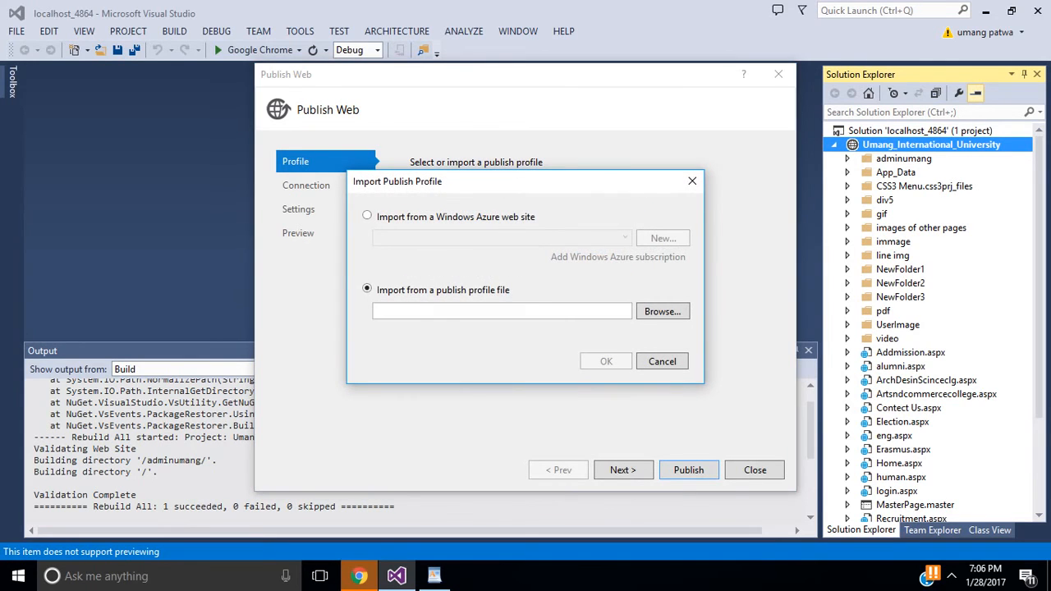
click(368, 215)
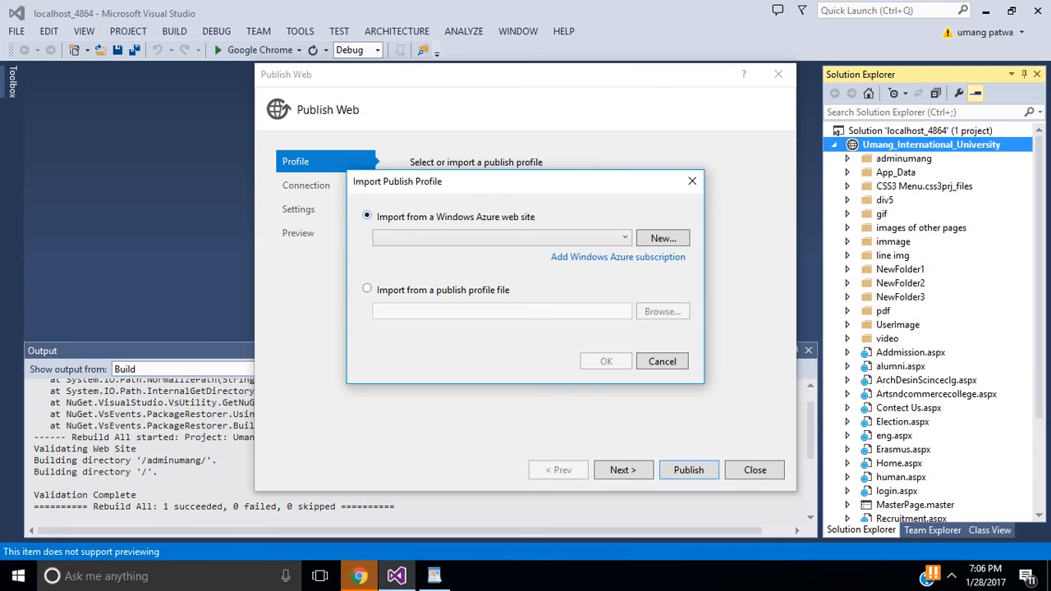
click(618, 257)
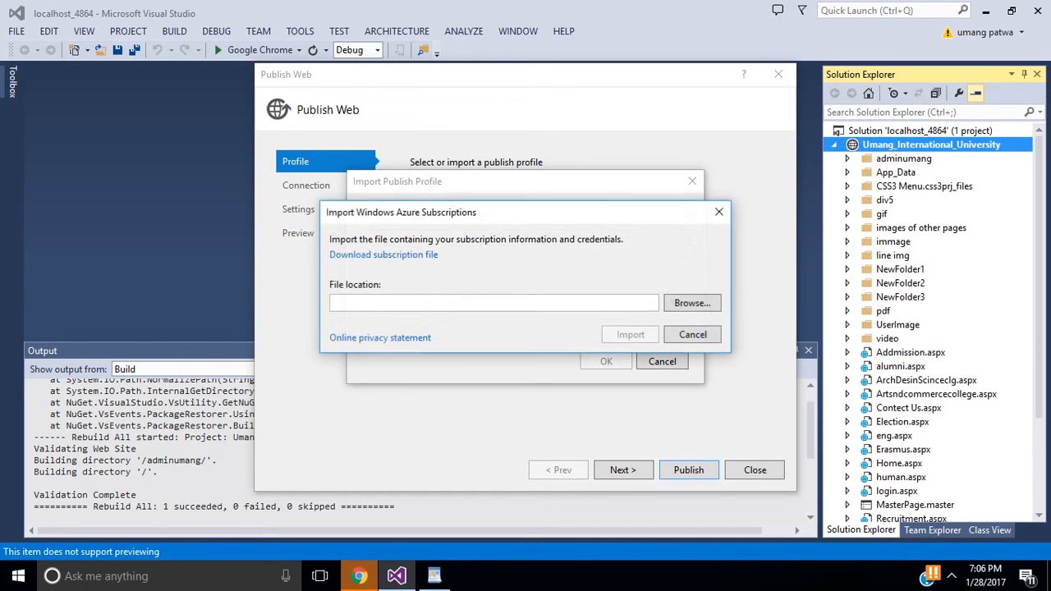
Step: Download the Azure subscription file, close it, and browse for it in Visual Studio's import dialog
click(383, 254)
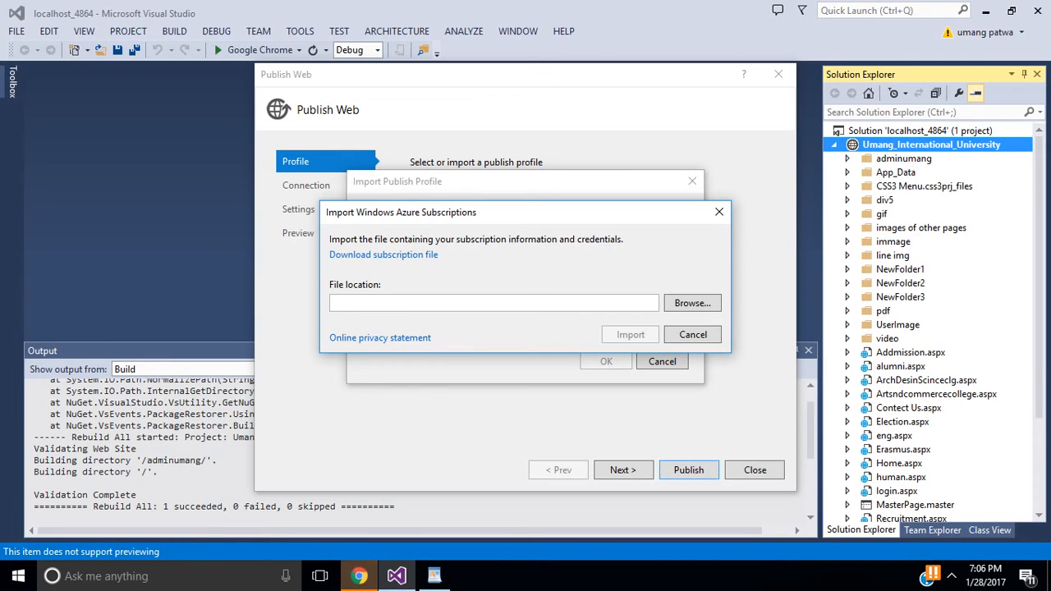
click(359, 577)
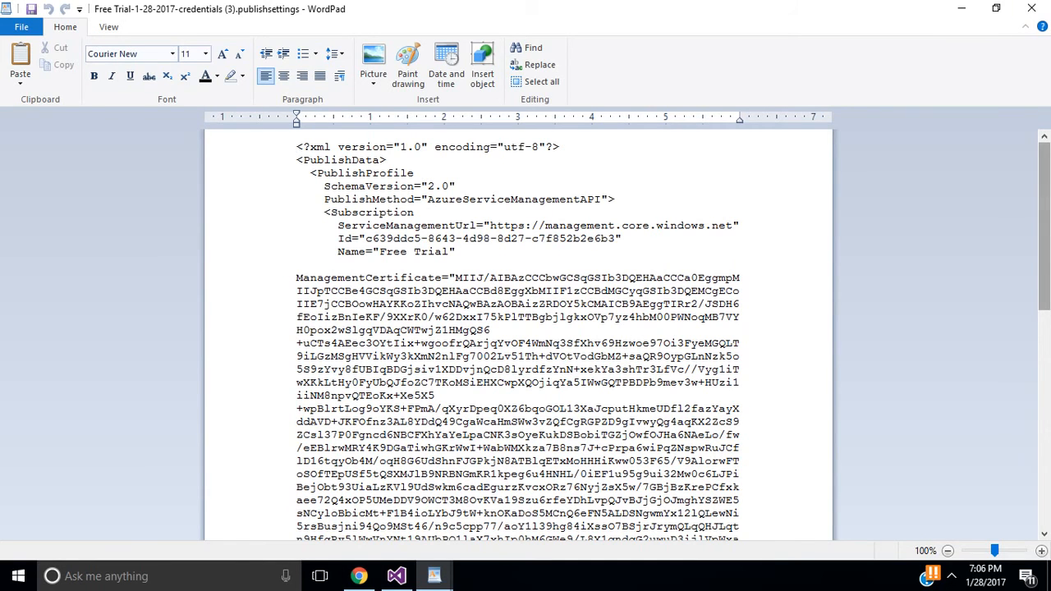
click(1031, 8)
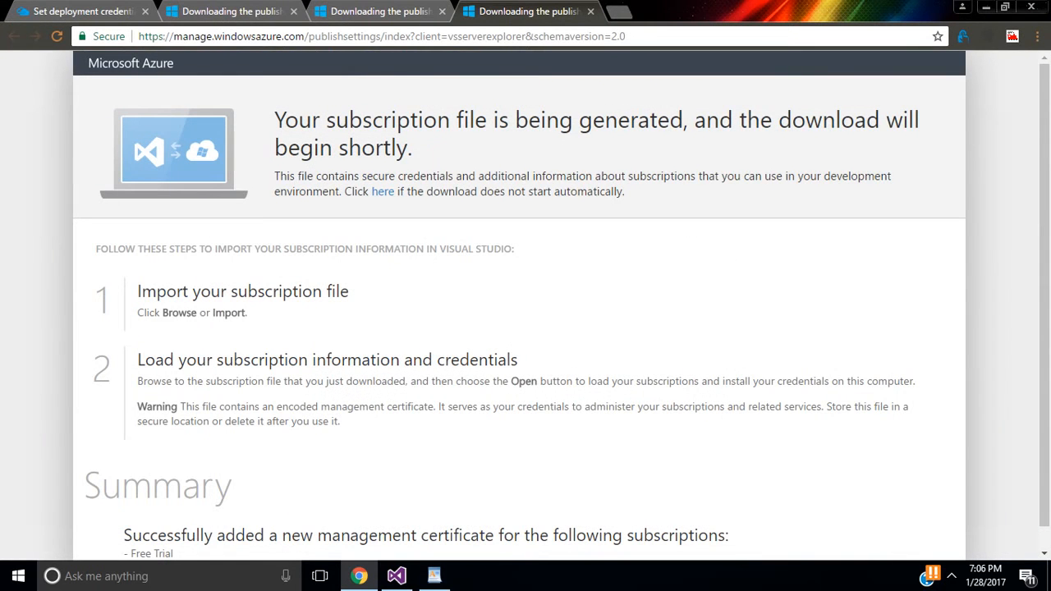
click(396, 575)
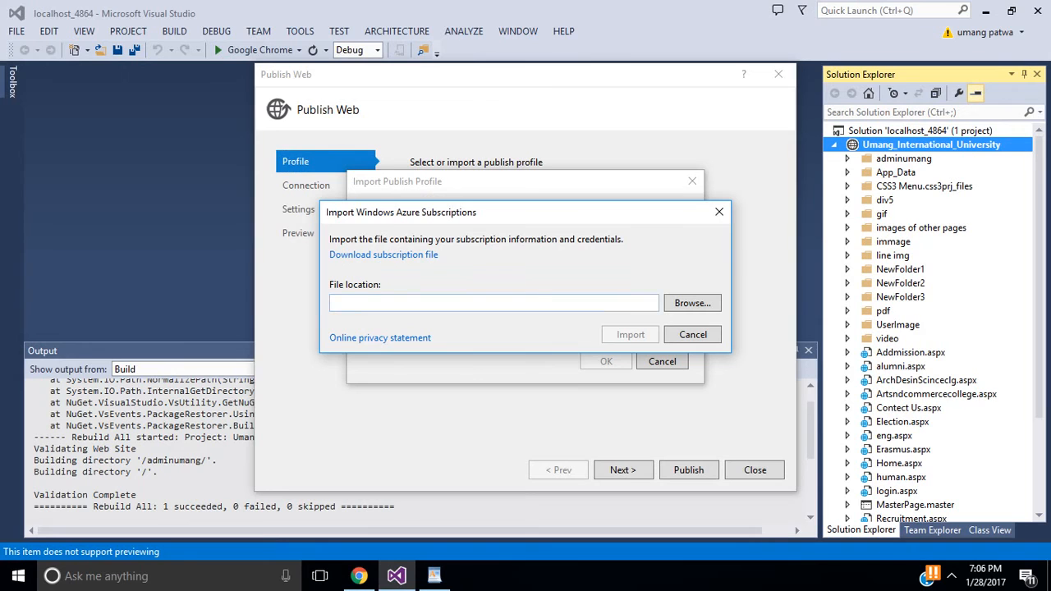
click(692, 303)
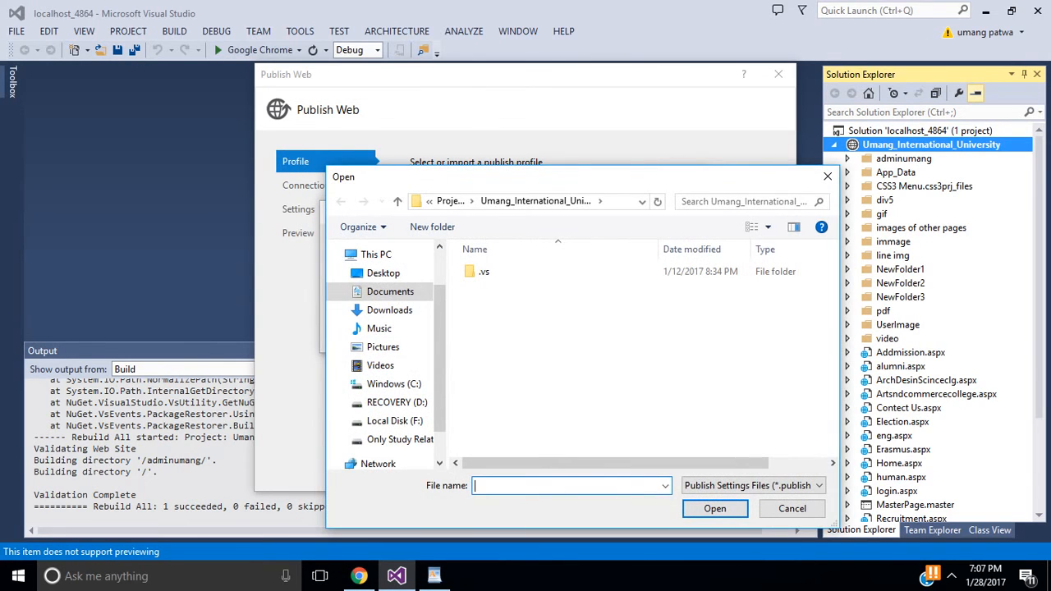
Step: Import the fourth Free Trial .publishsettings file from Downloads as the Azure subscription
click(389, 310)
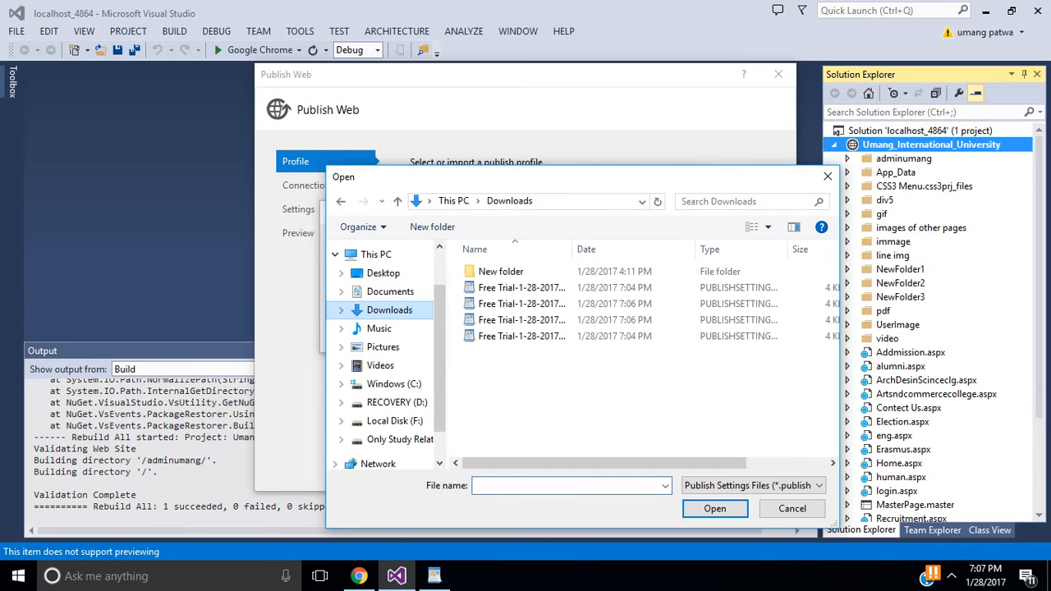
click(522, 336)
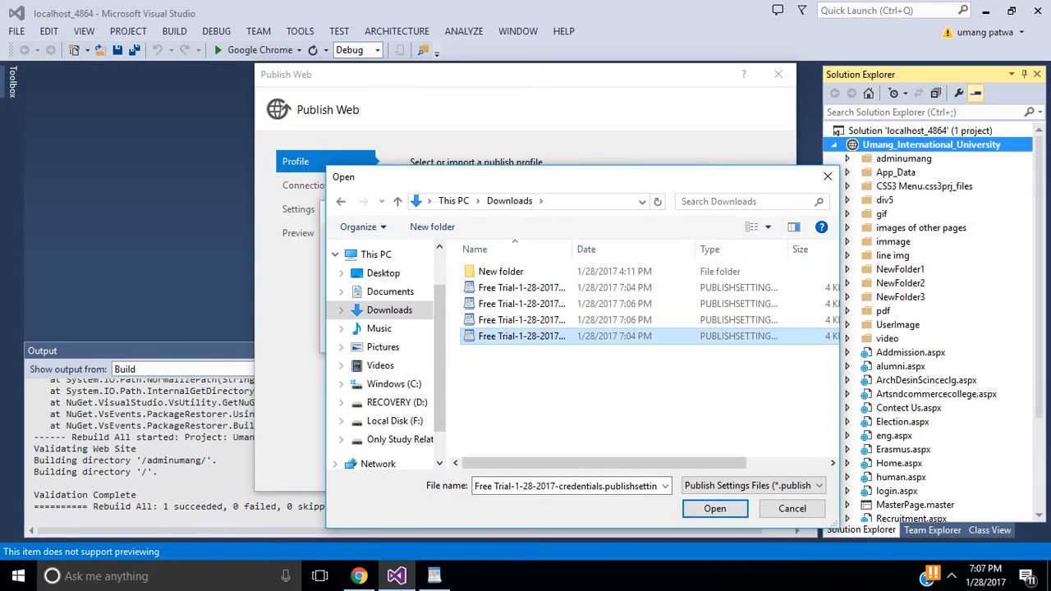
click(715, 509)
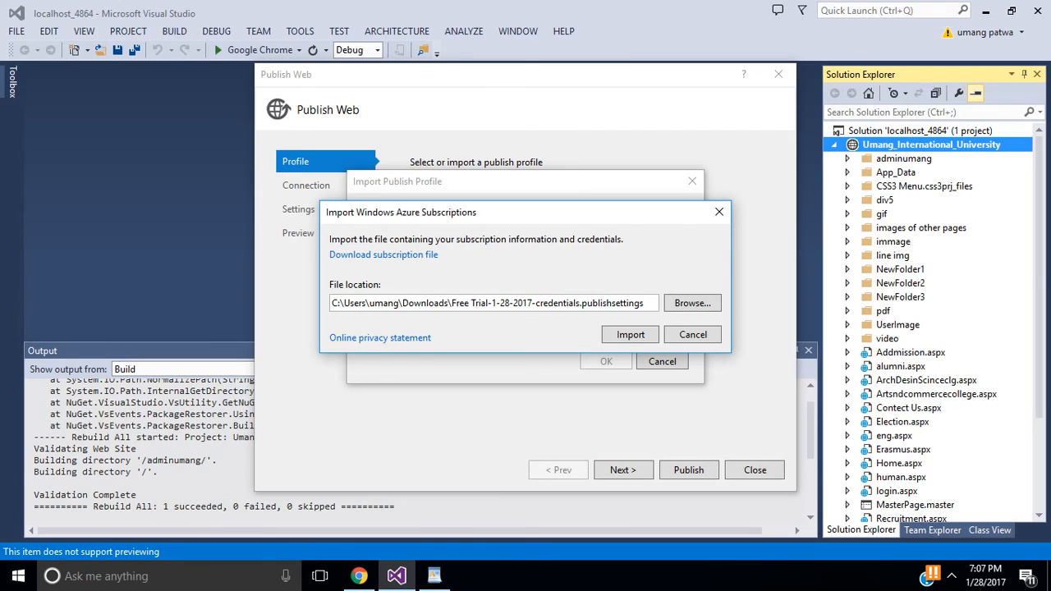
key(Return)
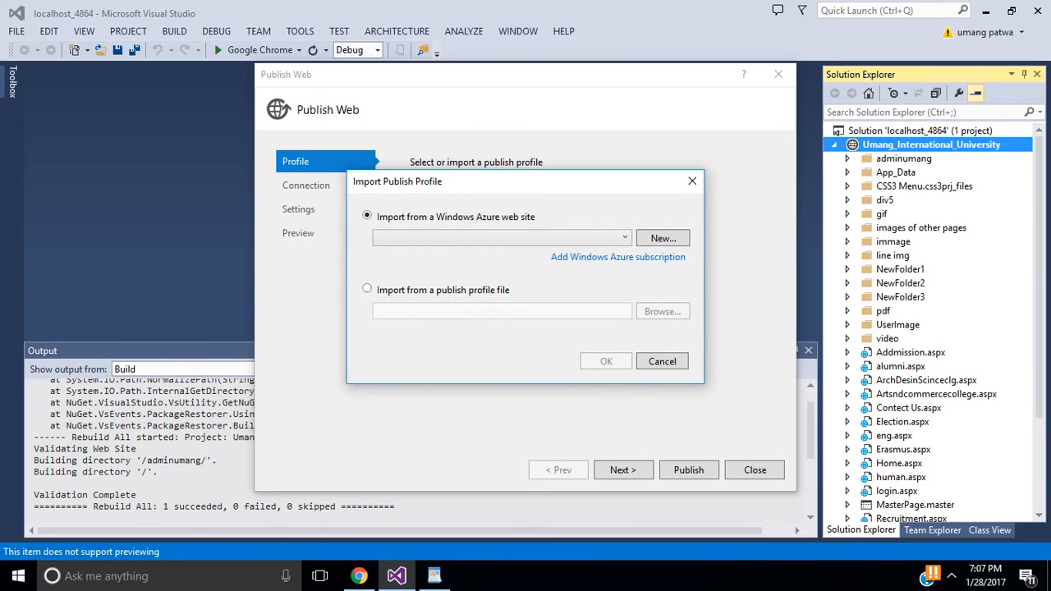
Step: Import the umanginternatinaluniversity web app's publish profile, review Settings, and start publishing
click(624, 238)
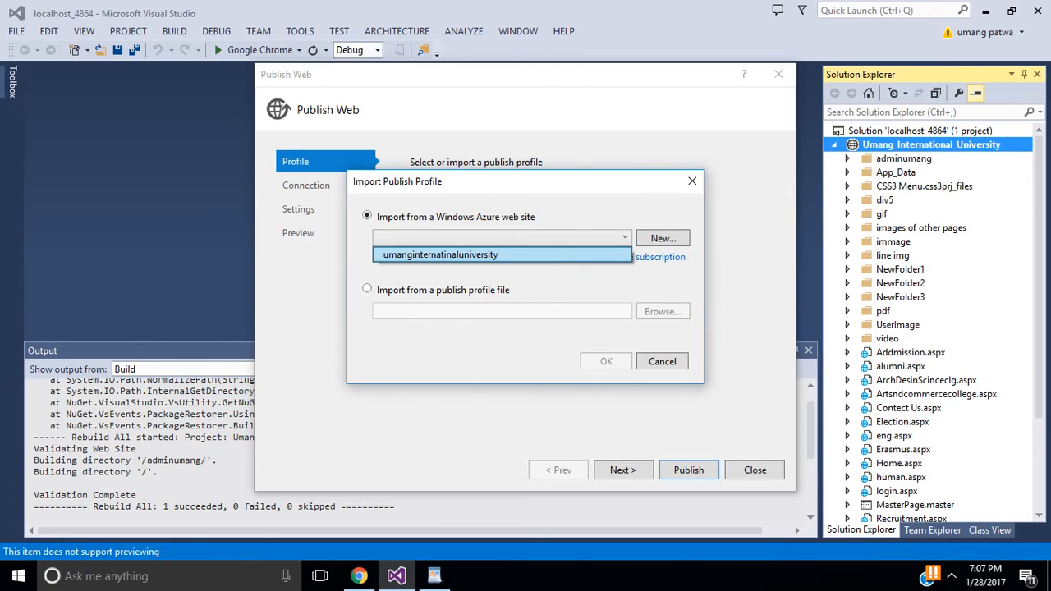
click(501, 256)
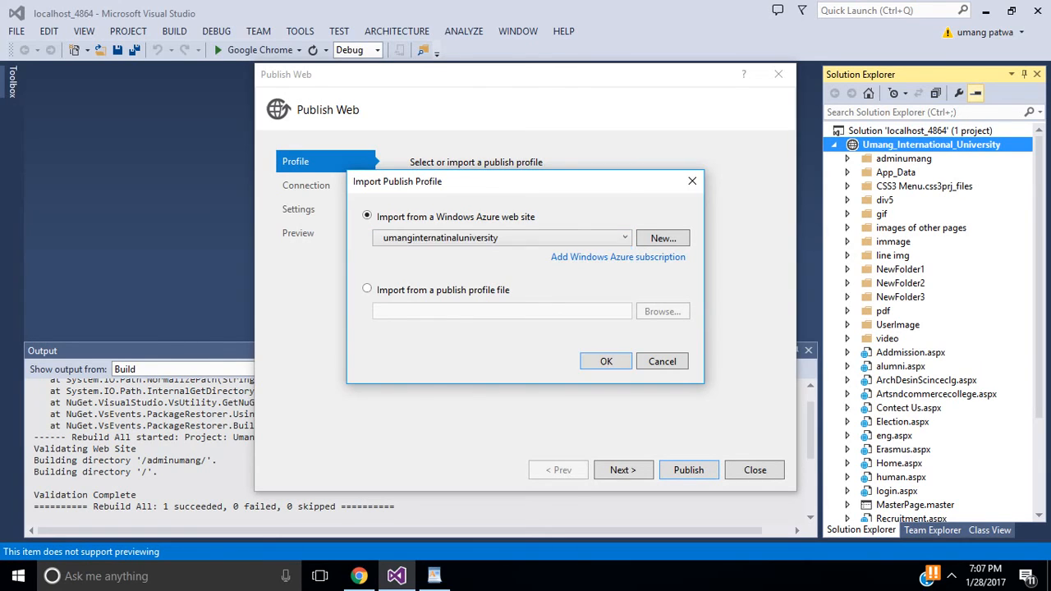
key(Return)
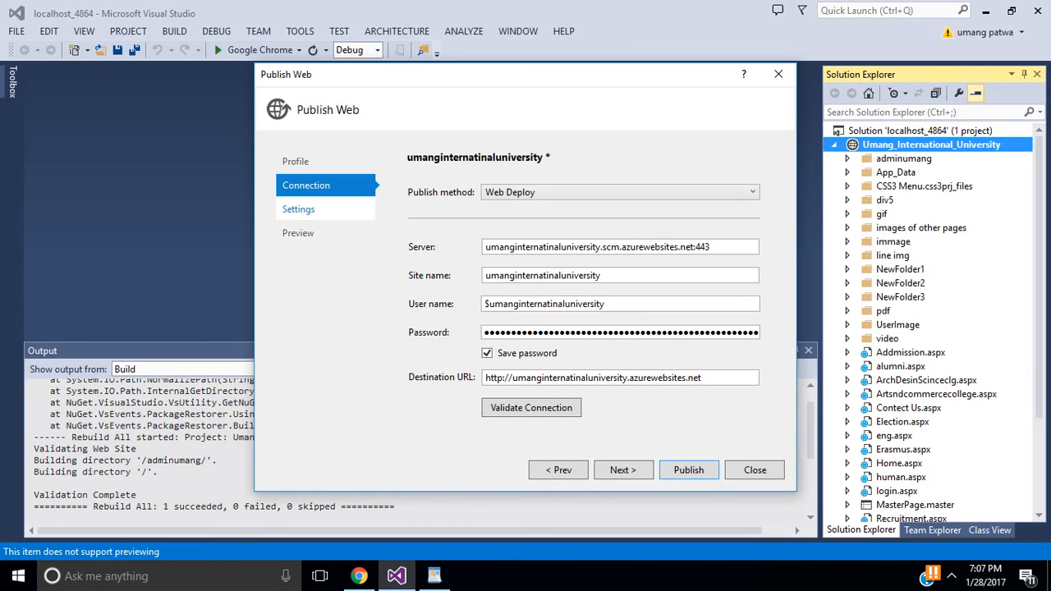
click(298, 208)
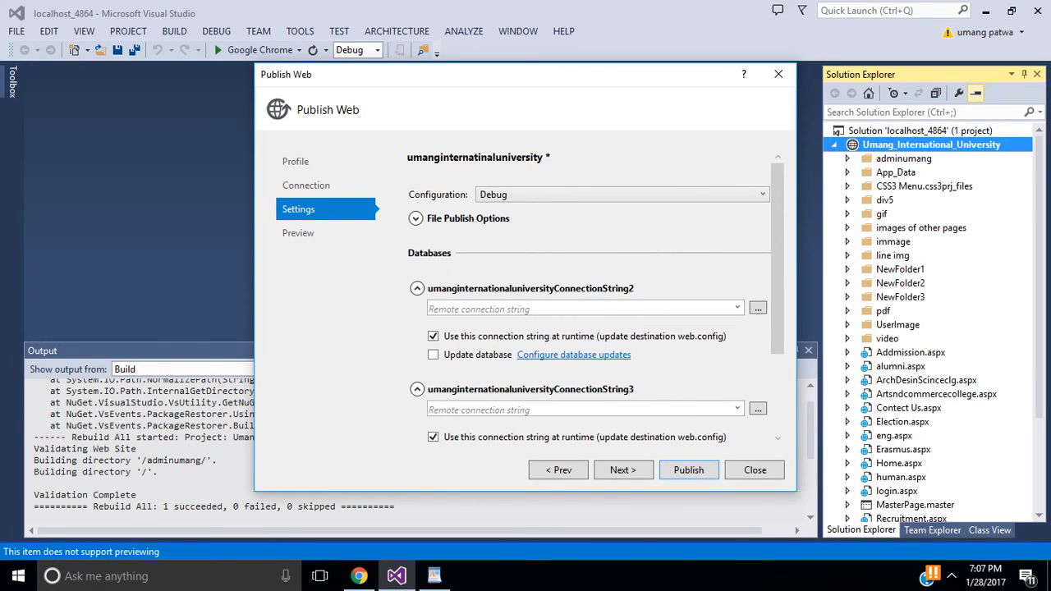
click(688, 469)
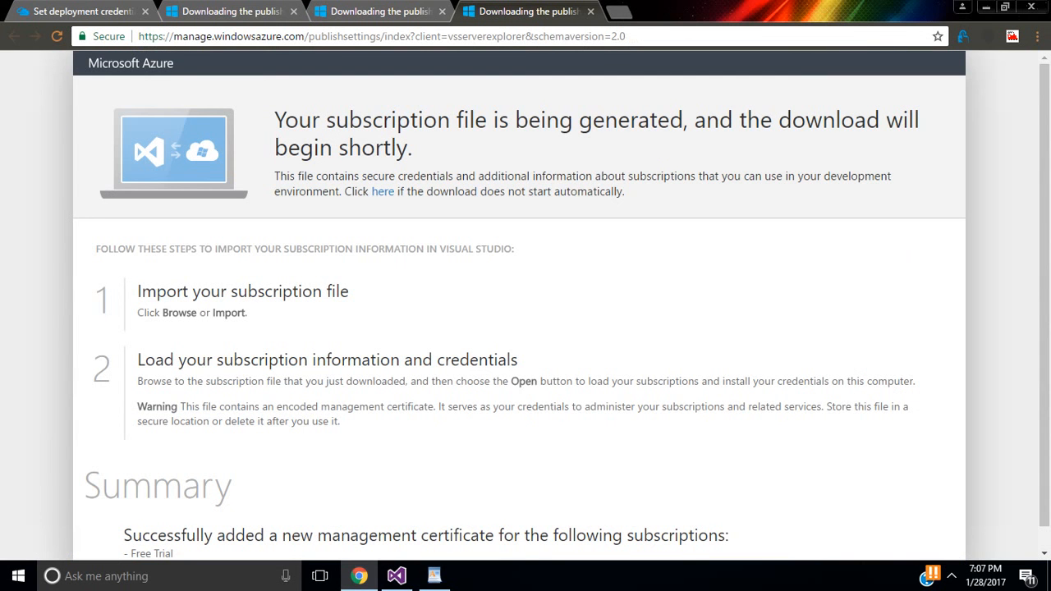
Step: Copy the umanginternatinaluniversity URL from its Azure Portal overview and open a new browser tab
key(ctrl+1)
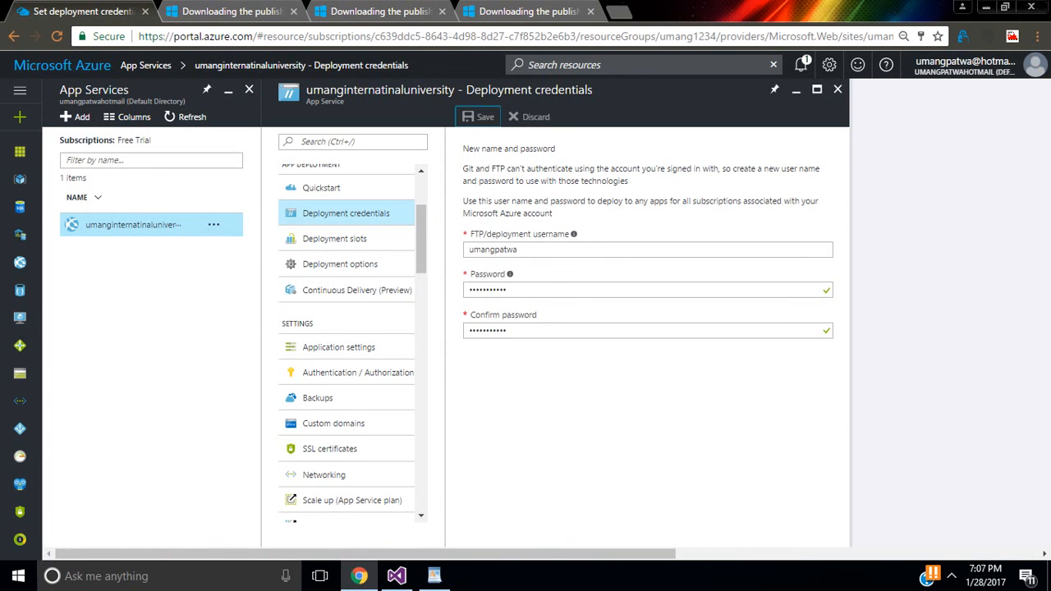
scroll(347, 344, up, 3)
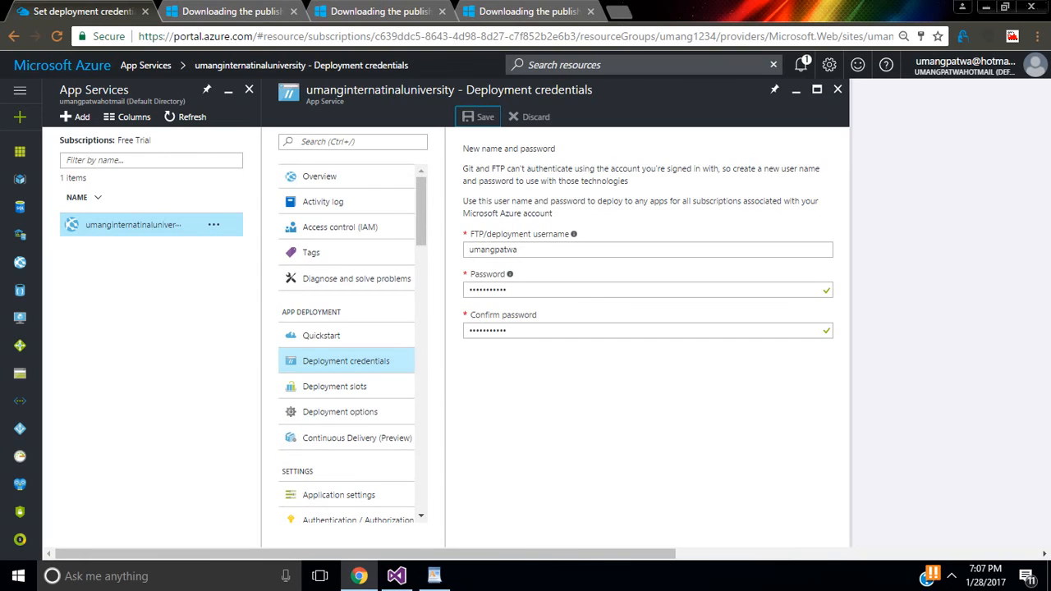
click(329, 177)
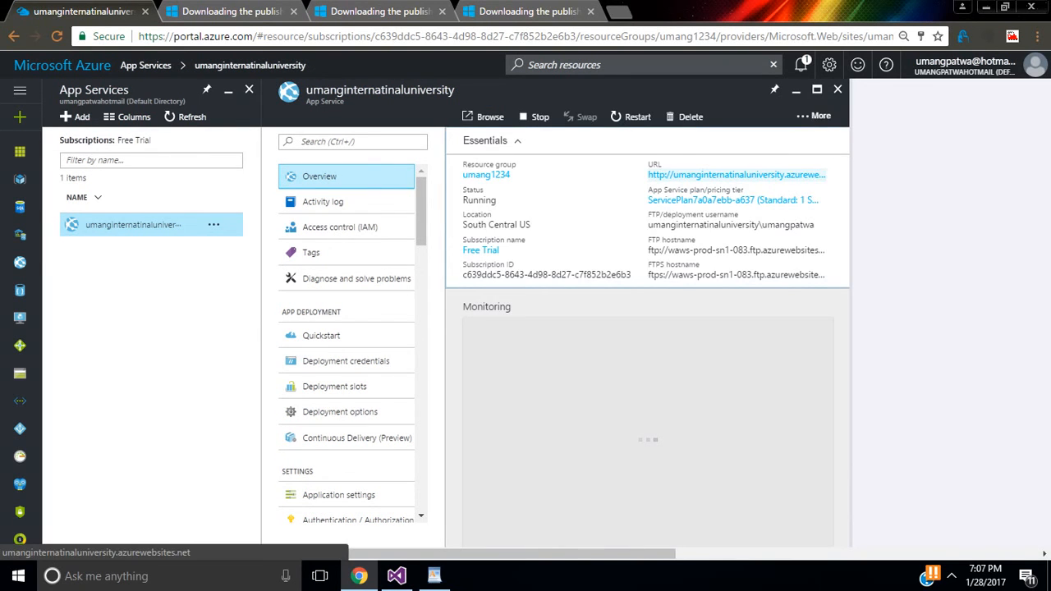
click(787, 174)
key(ctrl+c)
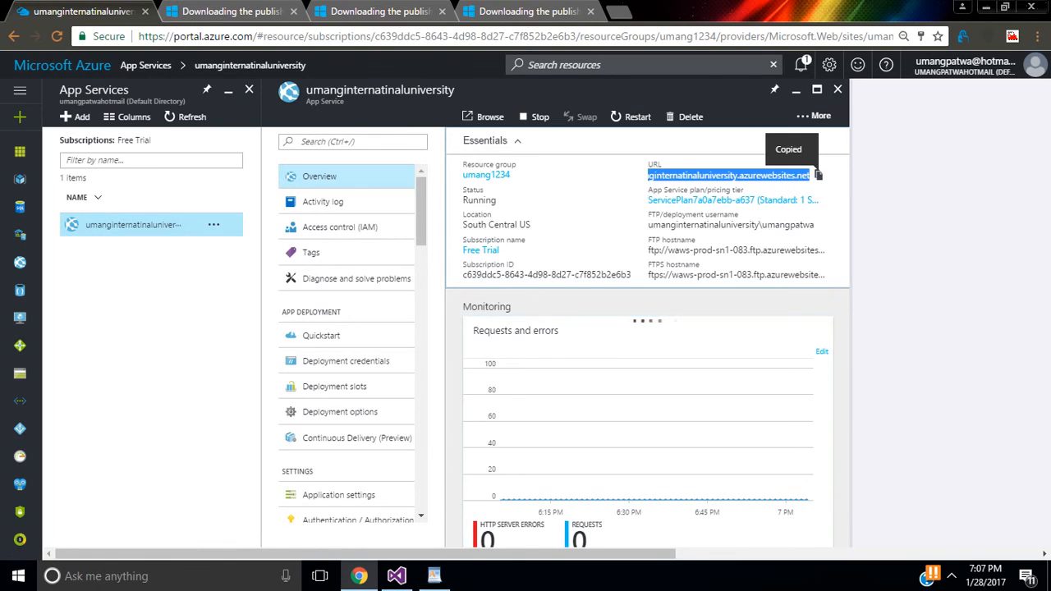
key(ctrl+t)
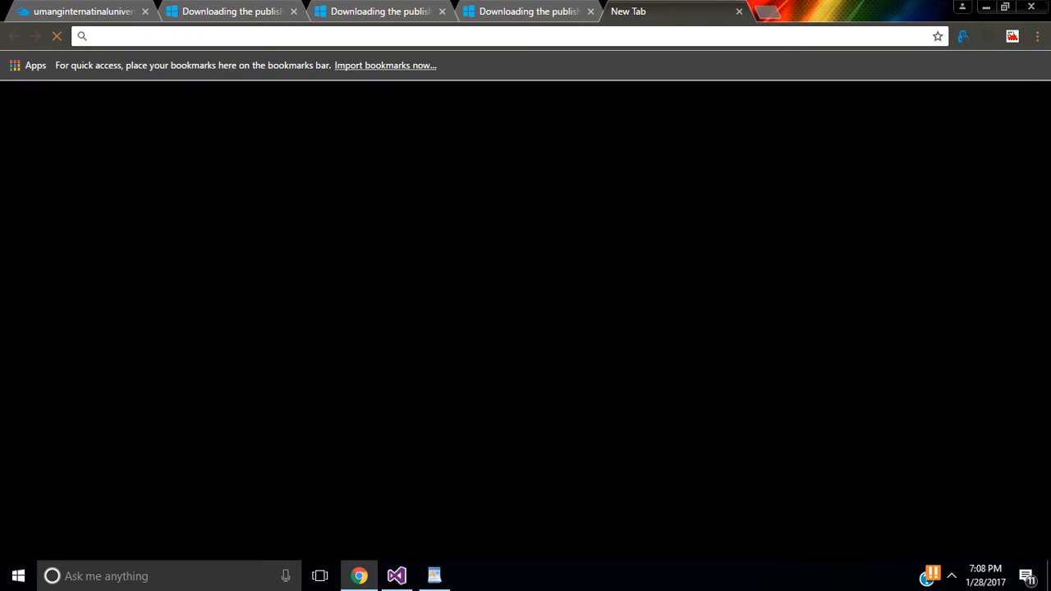
Step: Load umanginternatinaluniversity.azurewebsites.net, still the default App Service page, then check Visual Studio's publish output
key(ctrl+v)
key(Return)
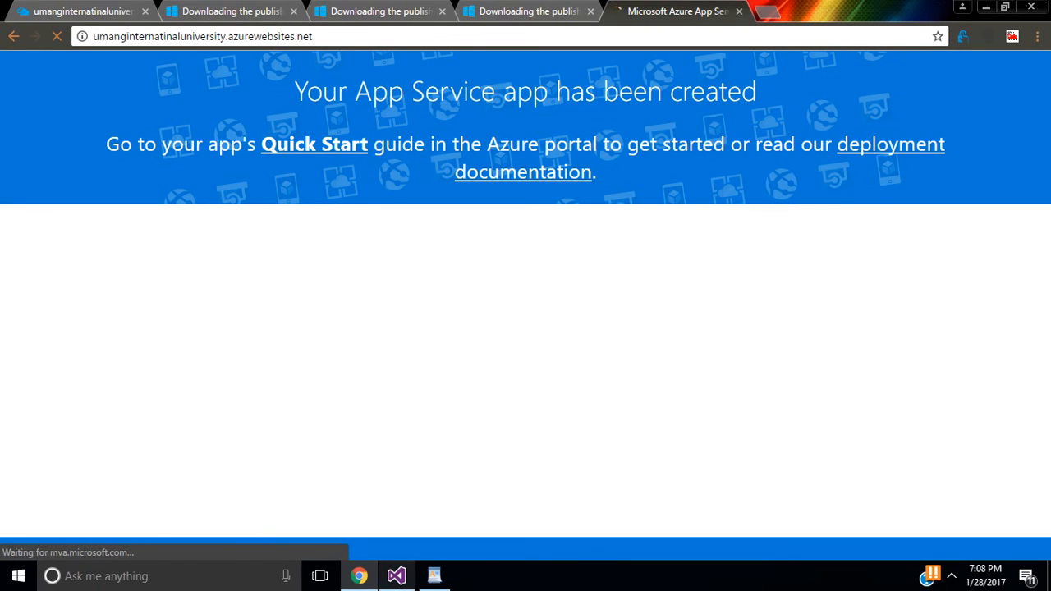
click(396, 575)
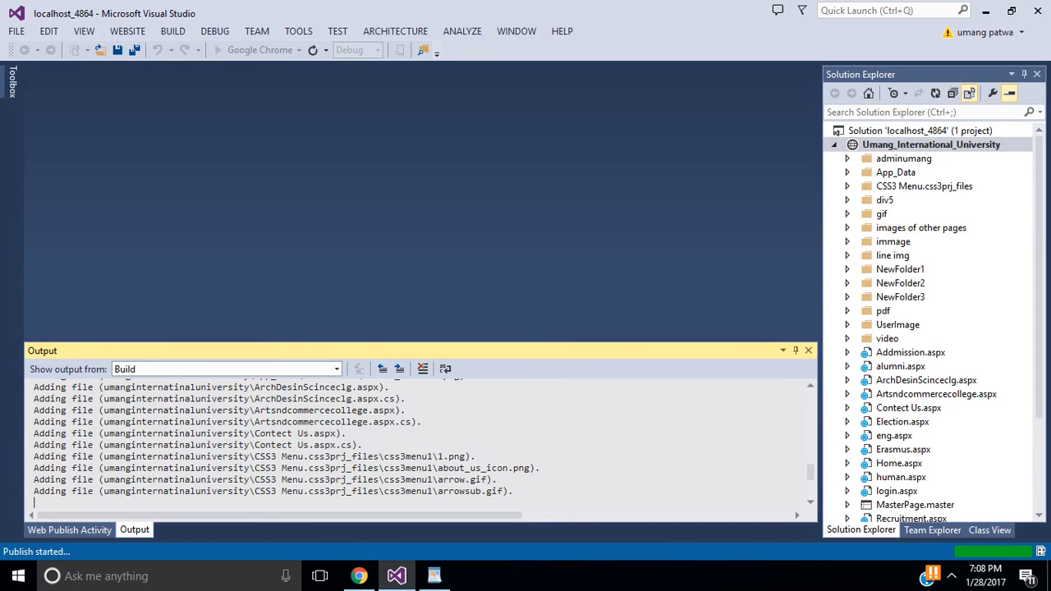
click(951, 576)
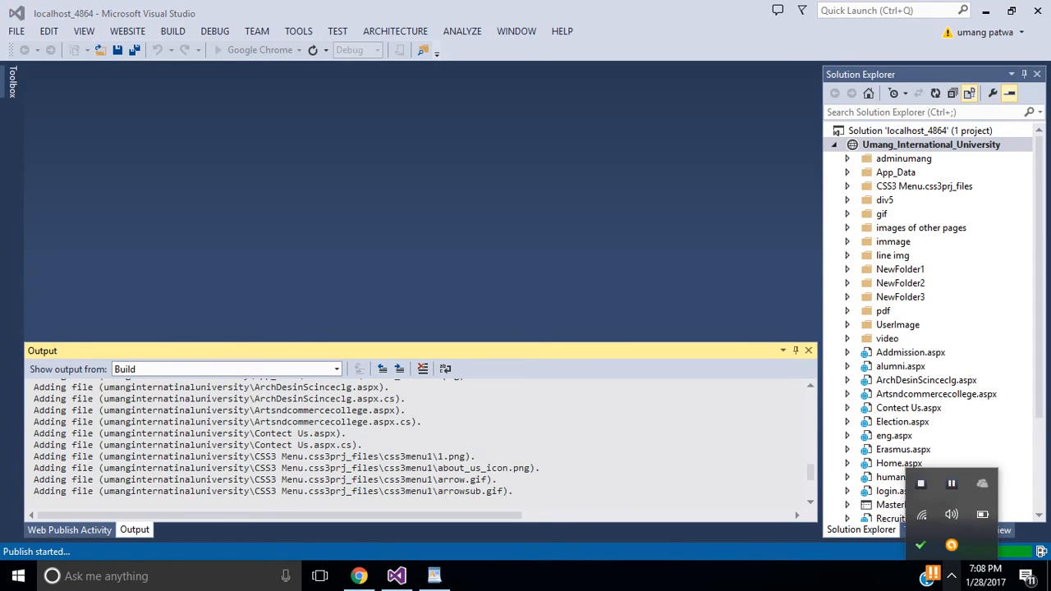